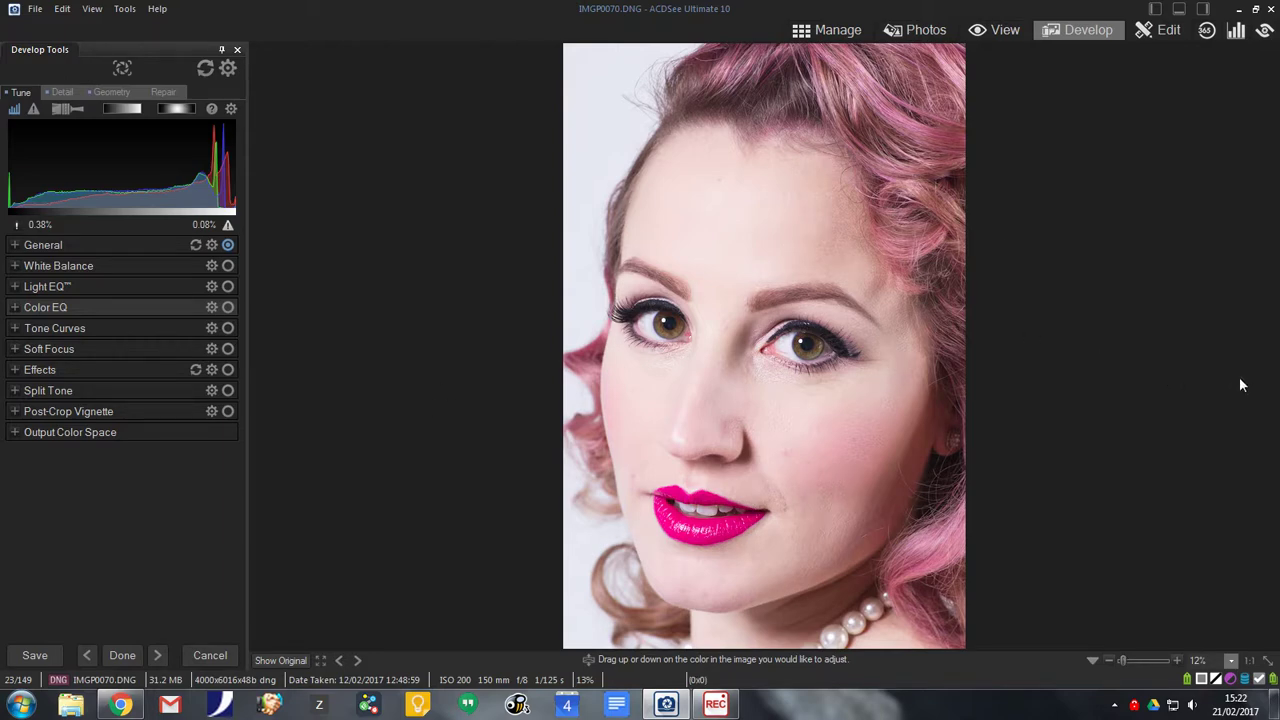
# - Flip between the finished portfolio portrait in Chrome and the unedited portrait
pyautogui.click(129, 705)
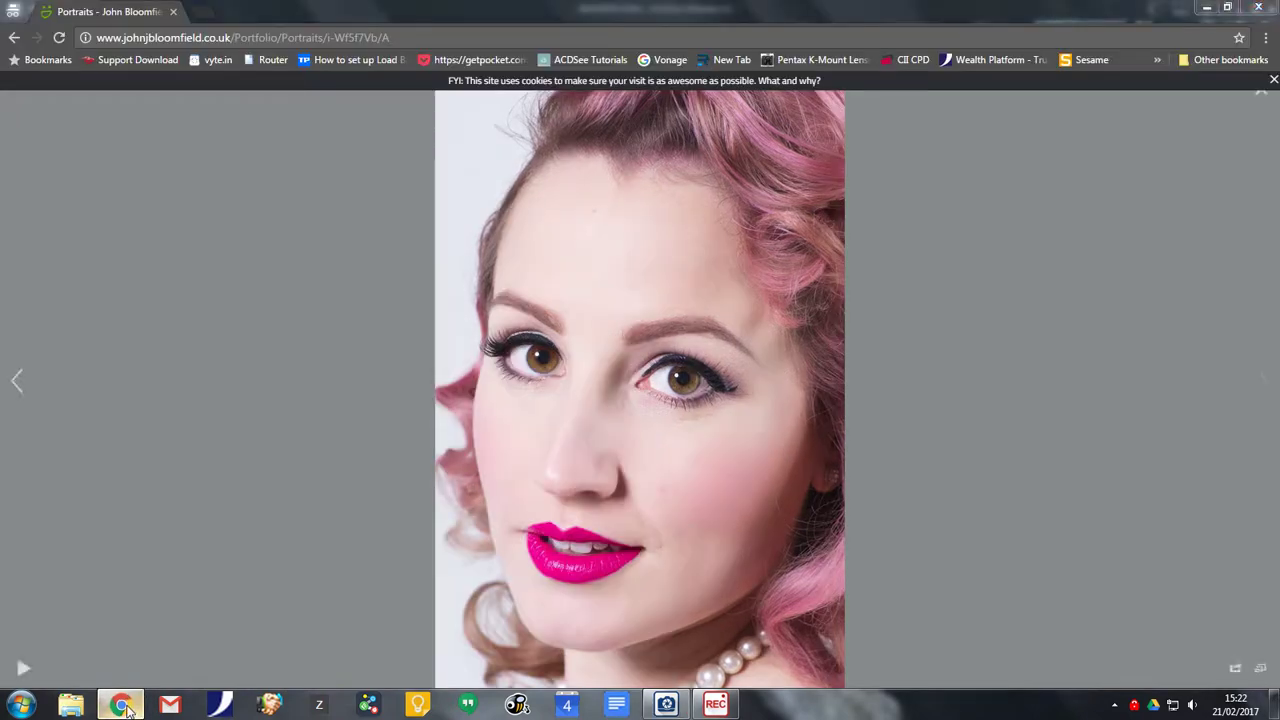
pyautogui.click(129, 705)
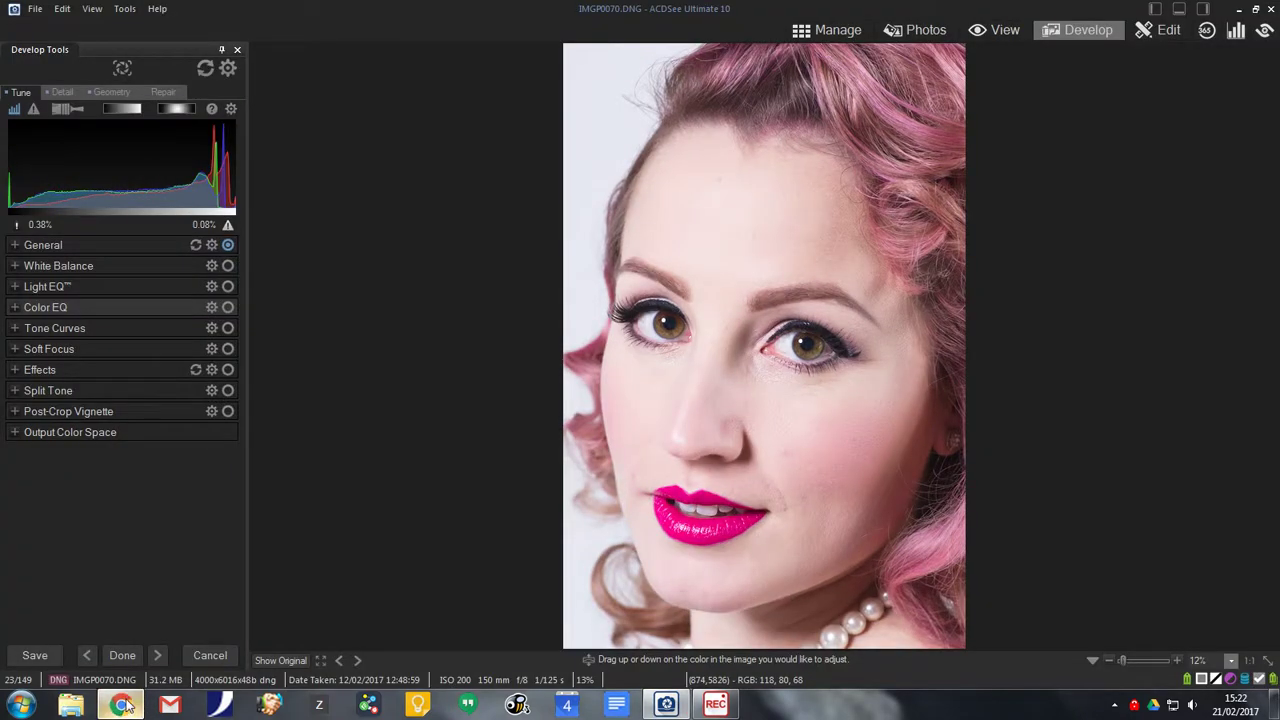
pyautogui.click(121, 705)
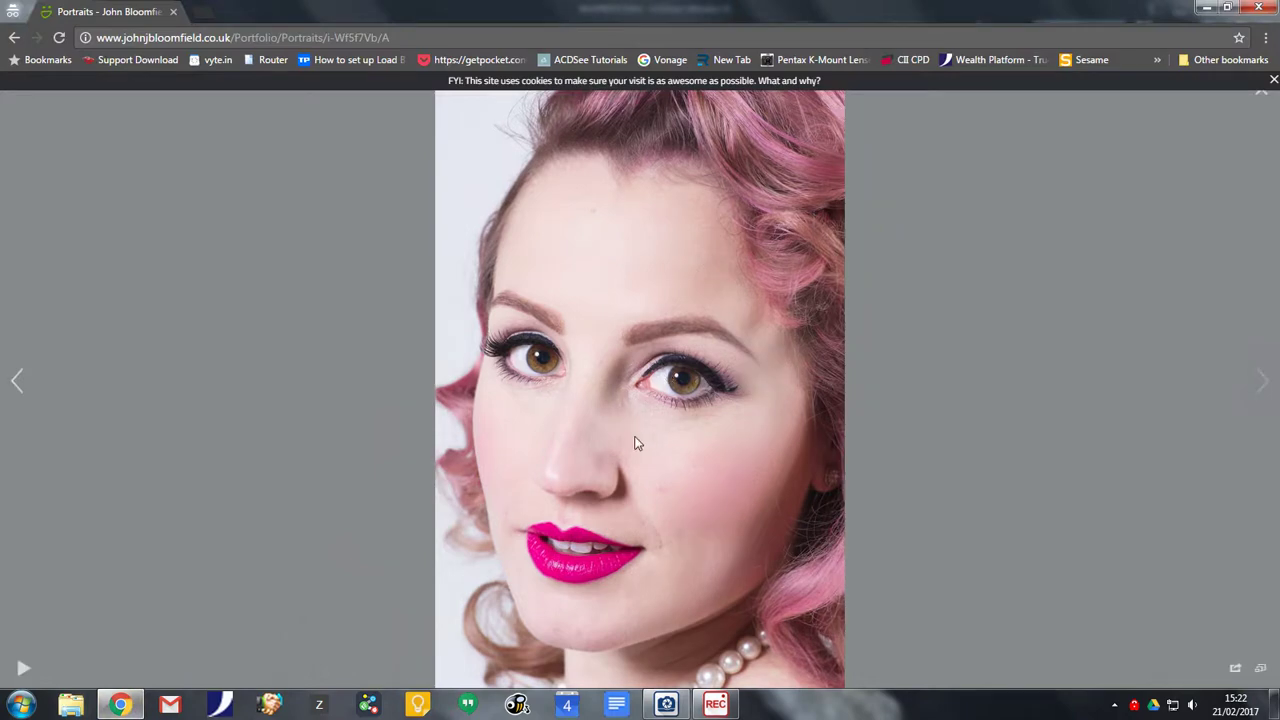
pyautogui.click(121, 705)
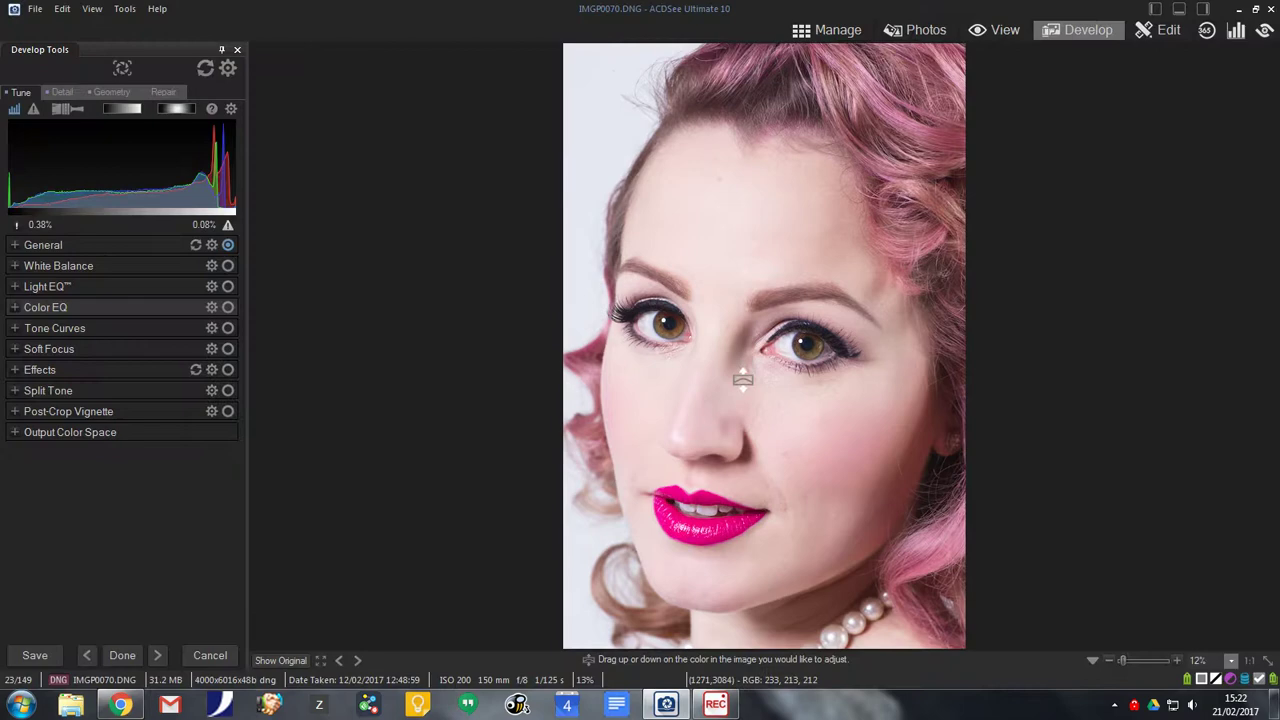
# - Zoom to 100% and pan across both eyes to inspect the red veins
pyautogui.click(1250, 661)
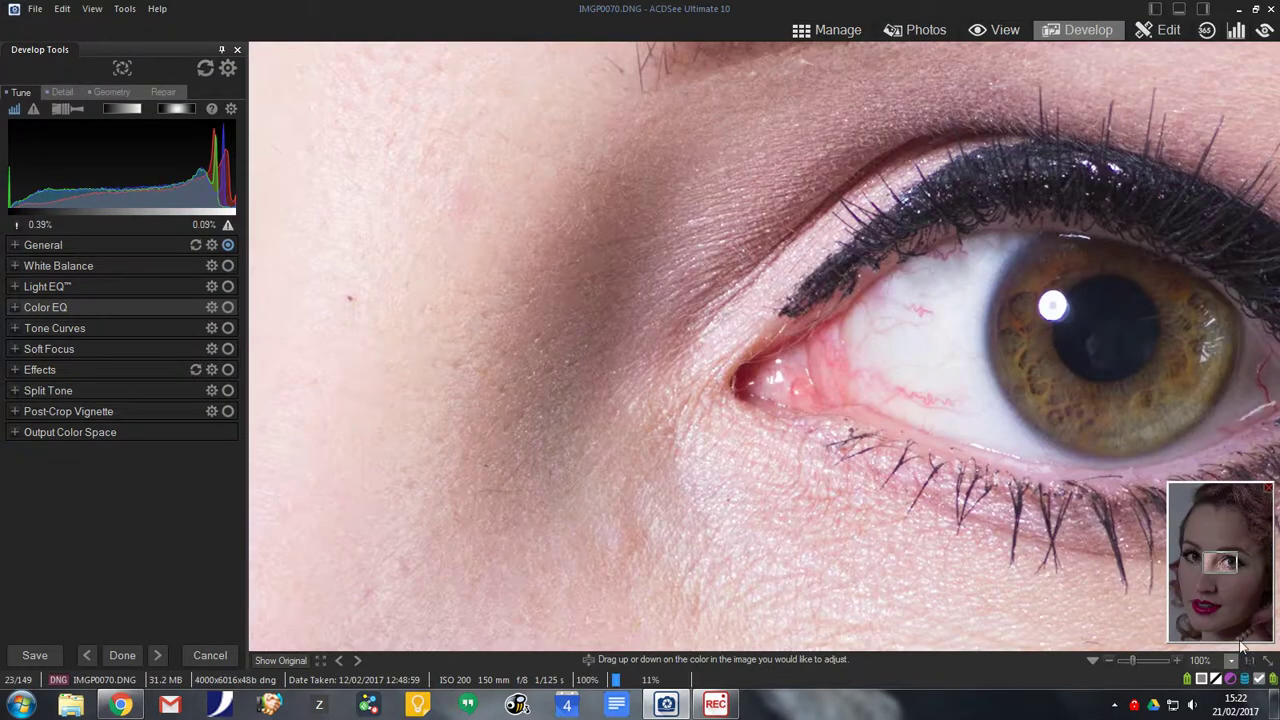
pyautogui.click(1252, 572)
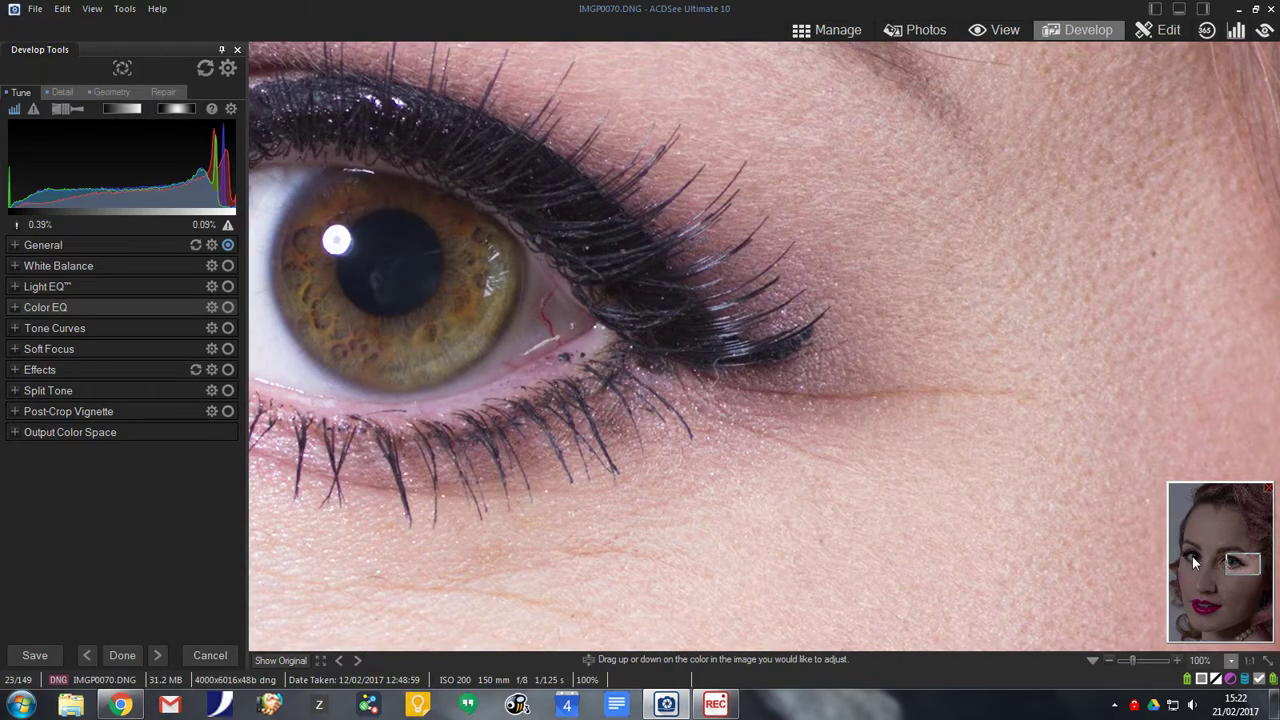
pyautogui.click(1192, 556)
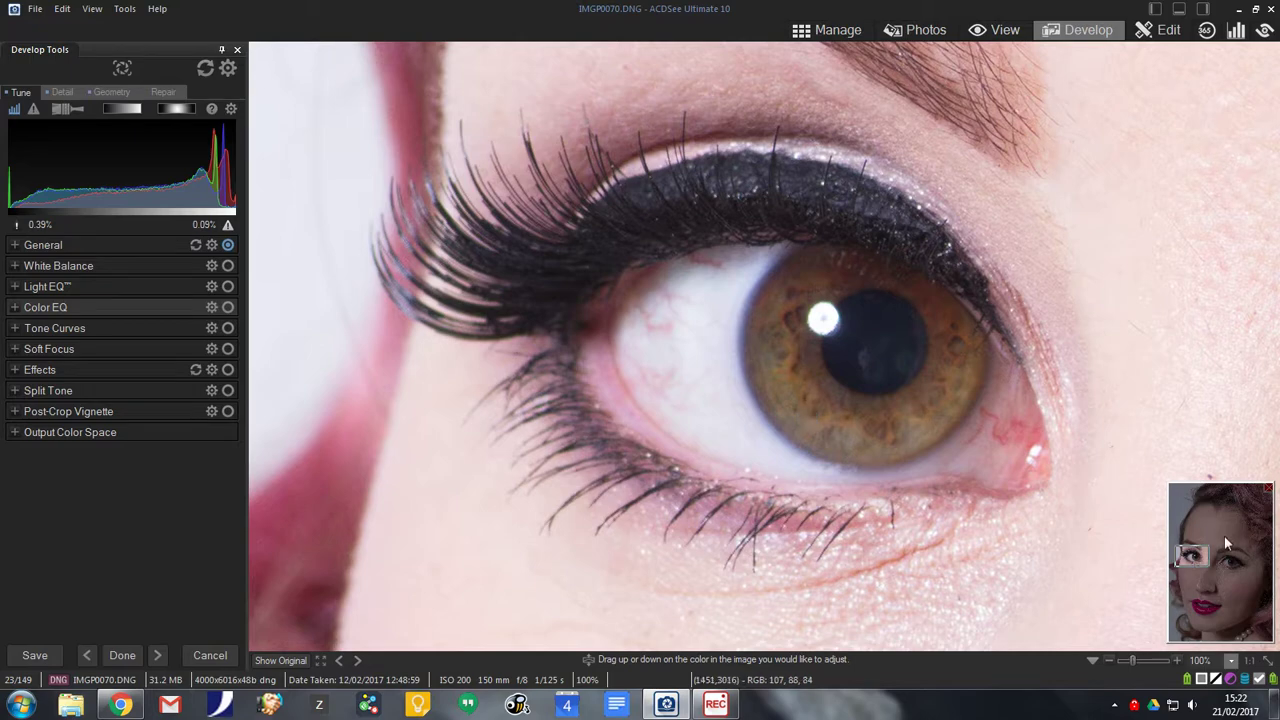
pyautogui.click(1234, 566)
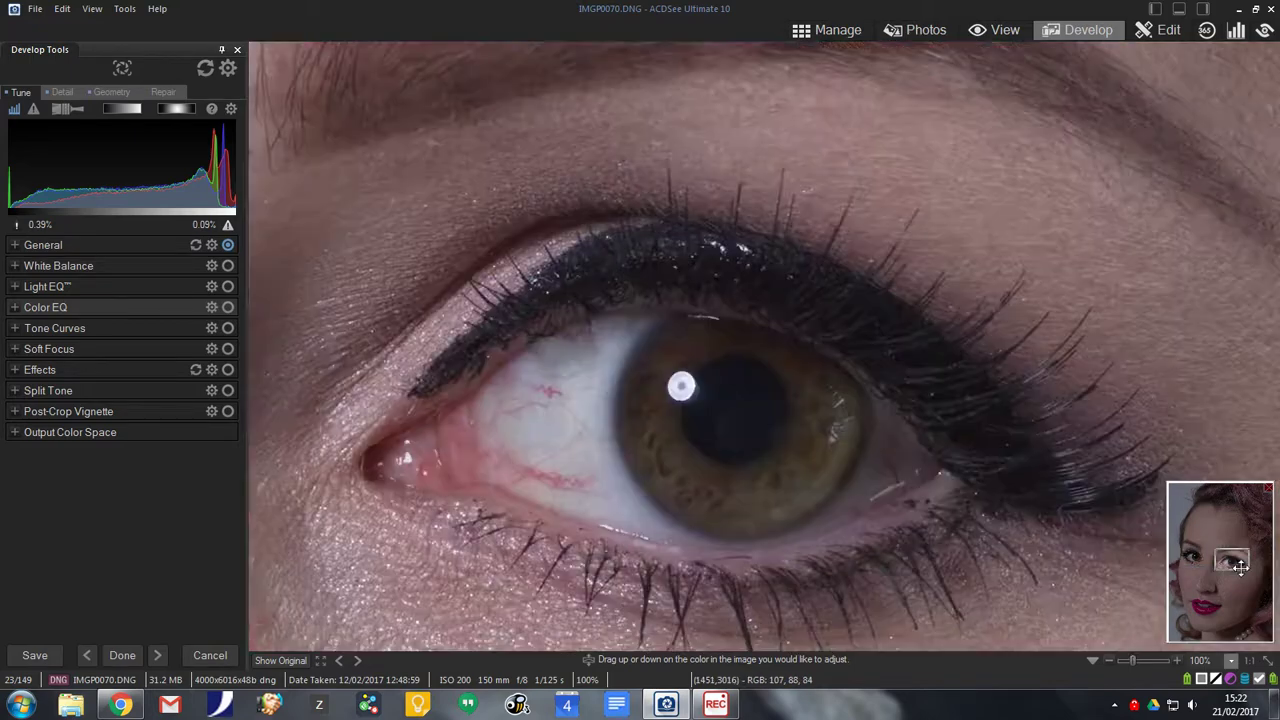
# - Compare against the finished portfolio portrait, then return to the zoomed eye in ACDSee
pyautogui.moveTo(120, 706)
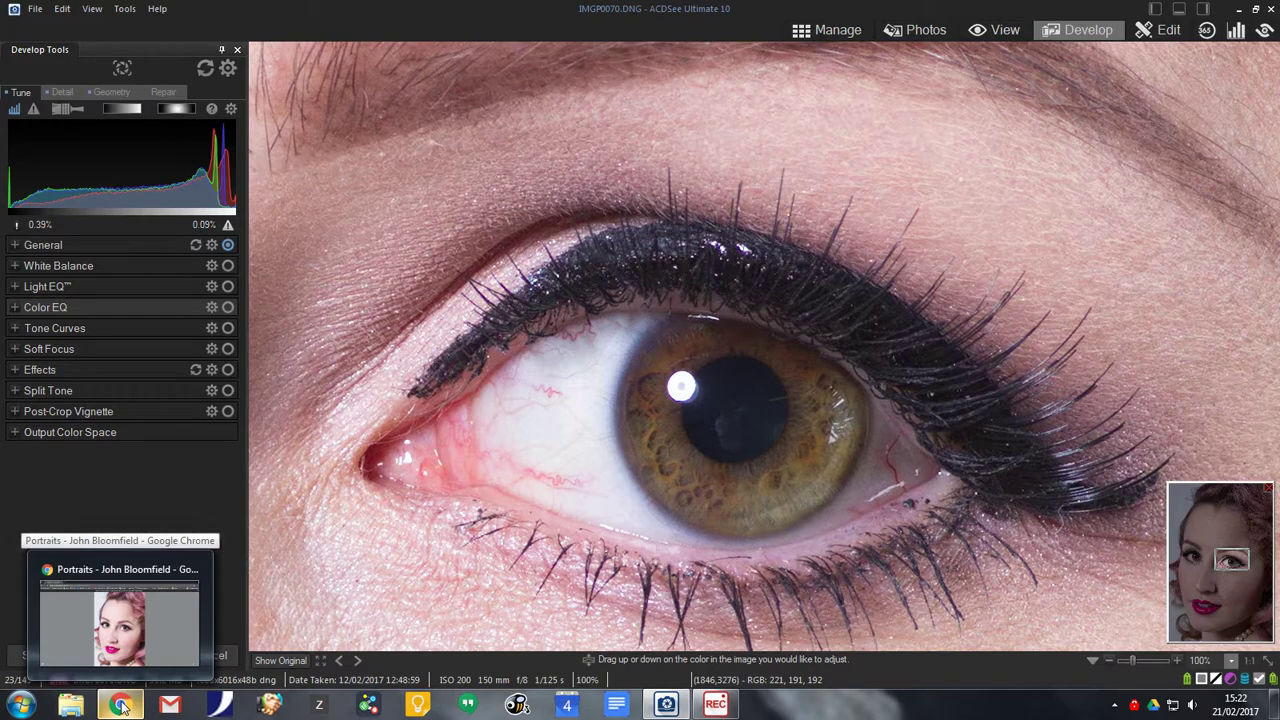
pyautogui.click(120, 706)
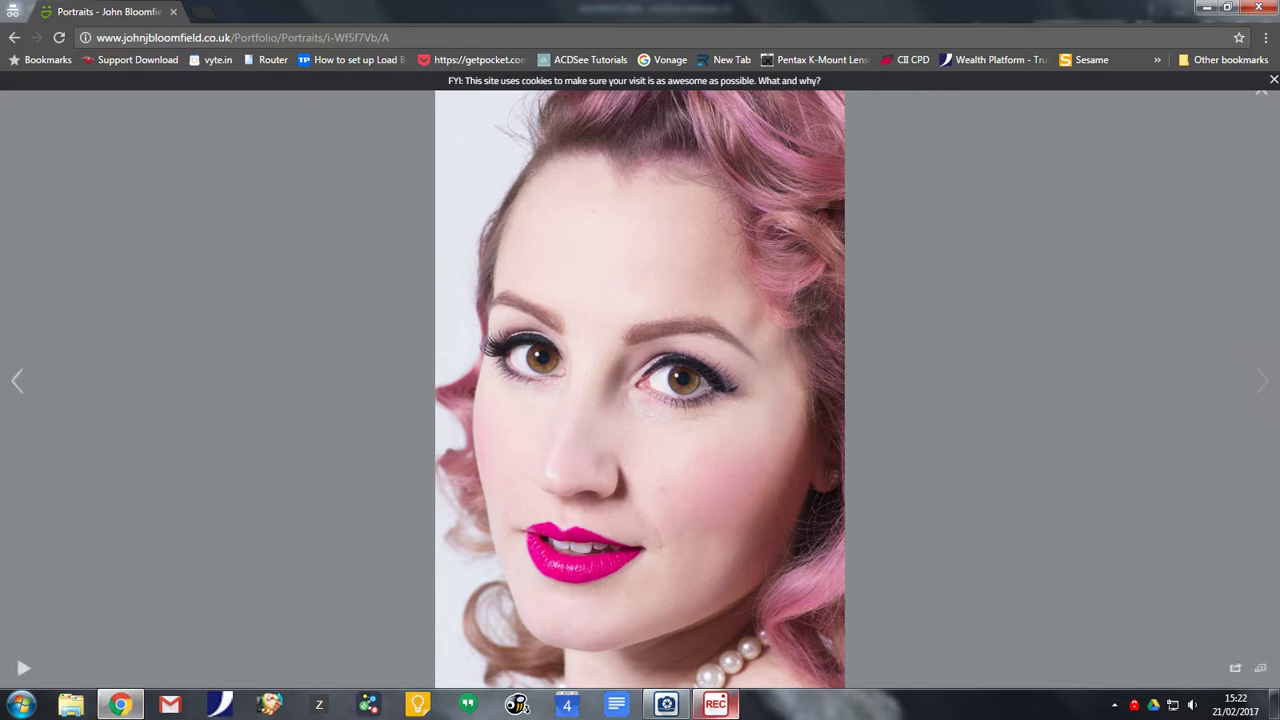
pyautogui.click(673, 706)
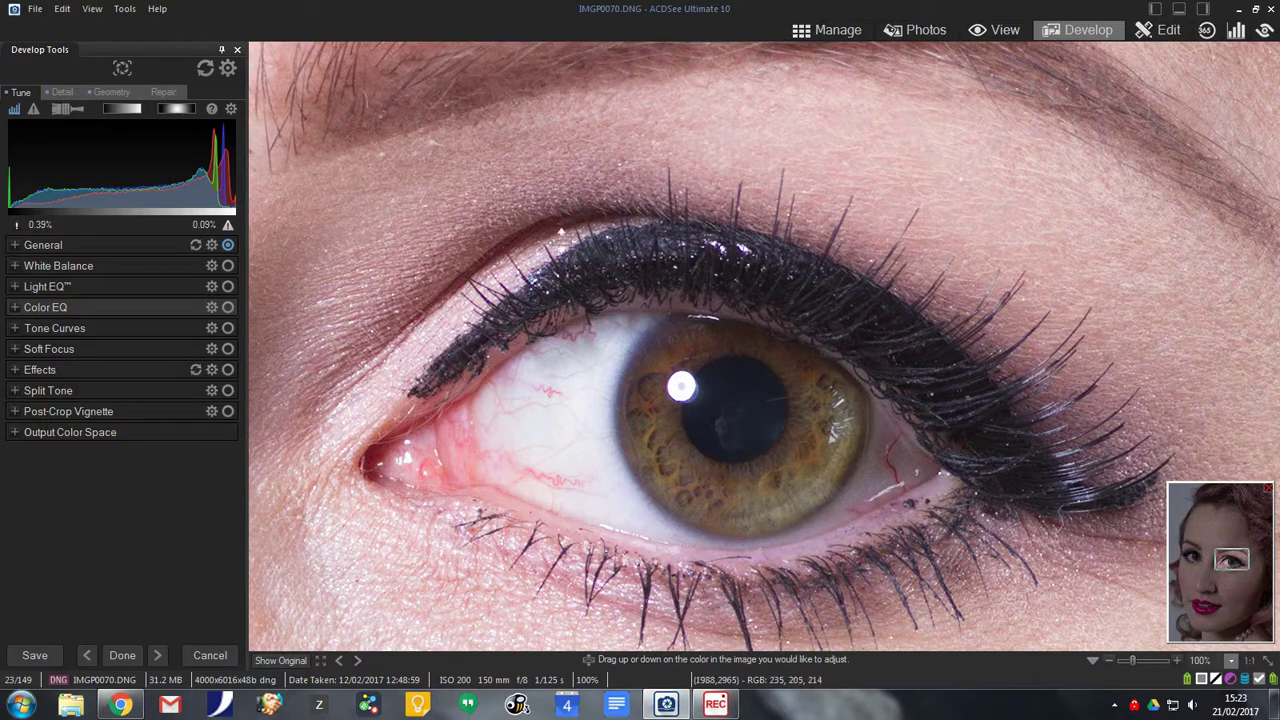
# - Enter Edit mode, duplicate Layer 1 as Layer 1 copy 1, and zoom to 100% on the eye
pyautogui.click(1167, 33)
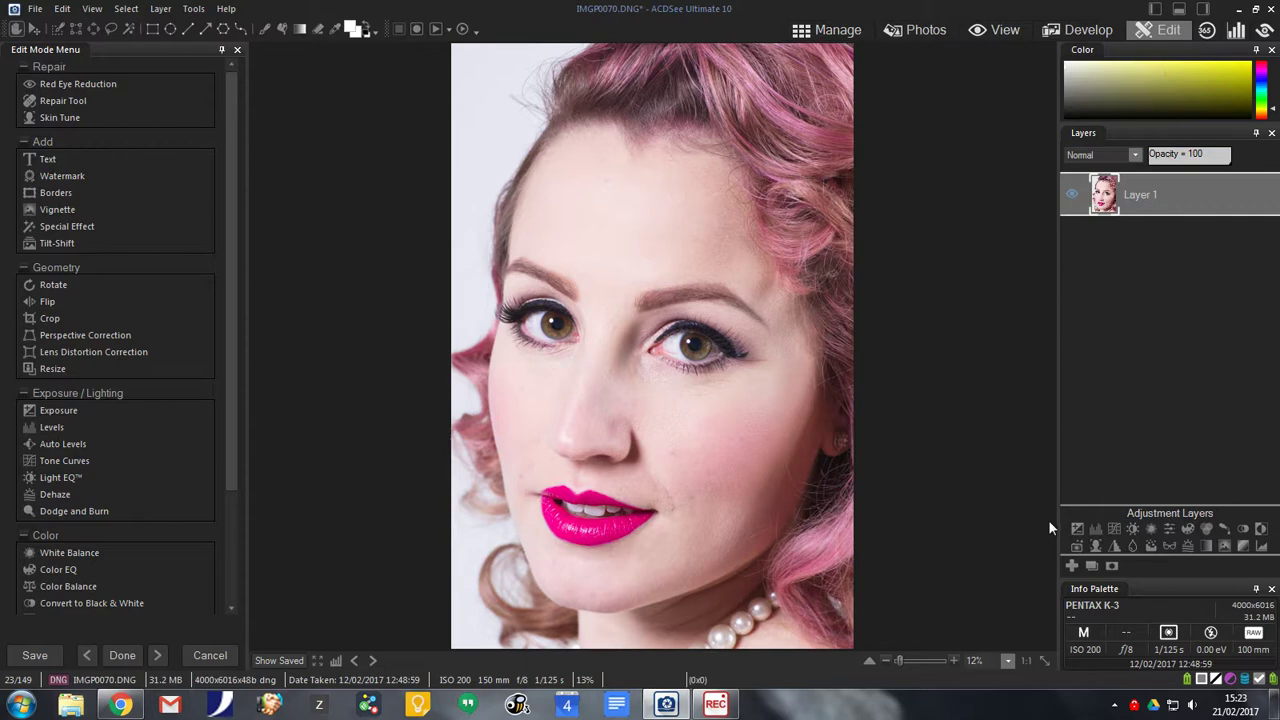
pyautogui.click(1090, 567)
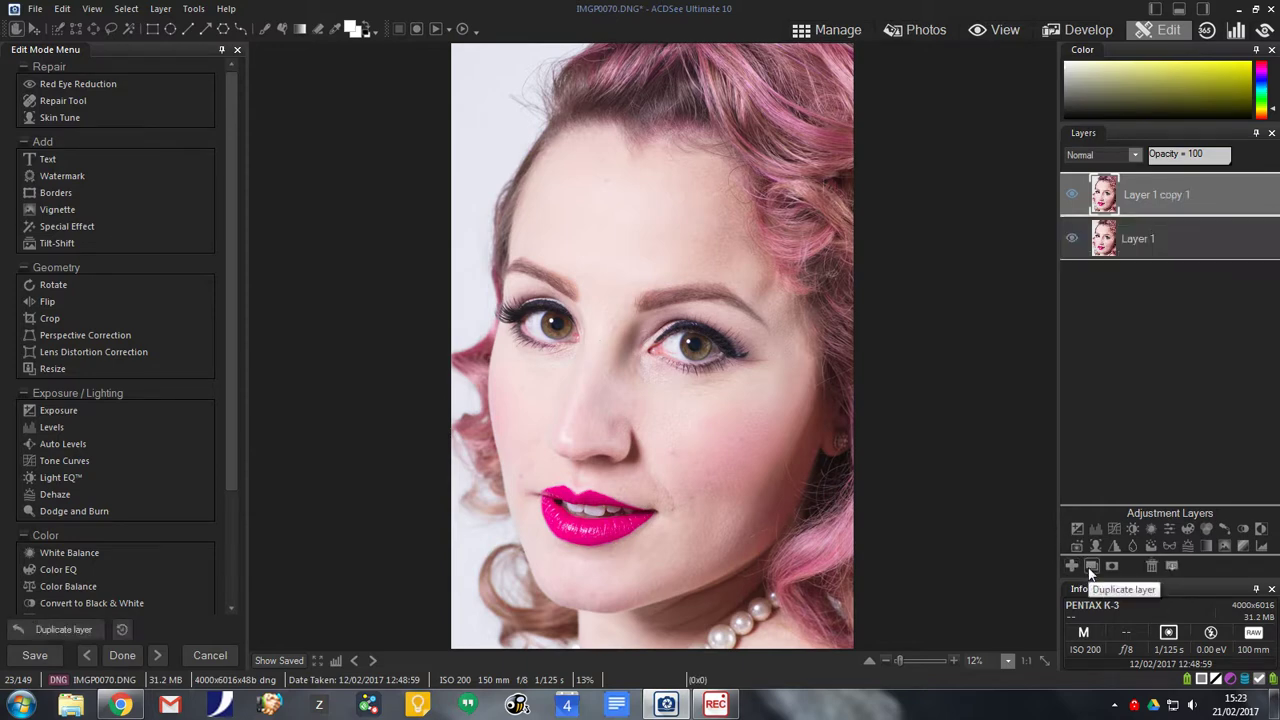
pyautogui.click(1027, 659)
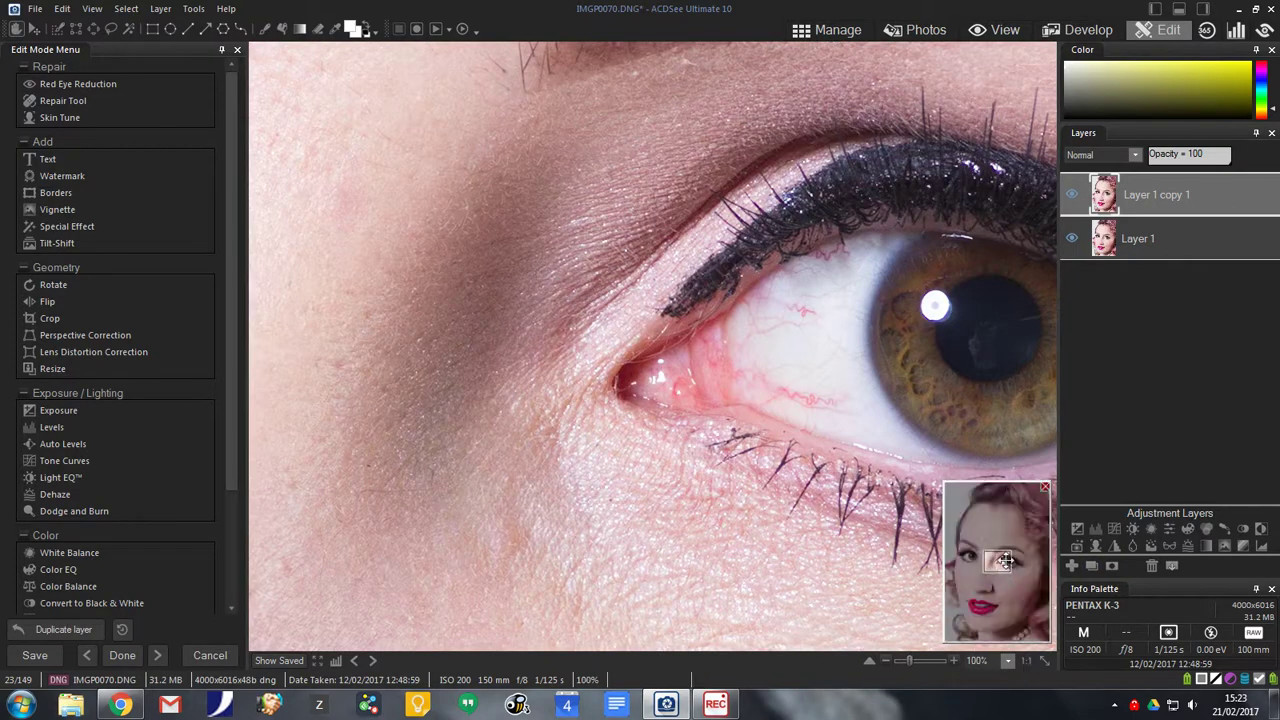
pyautogui.moveTo(1016, 567); pyautogui.dragTo(1012, 566)
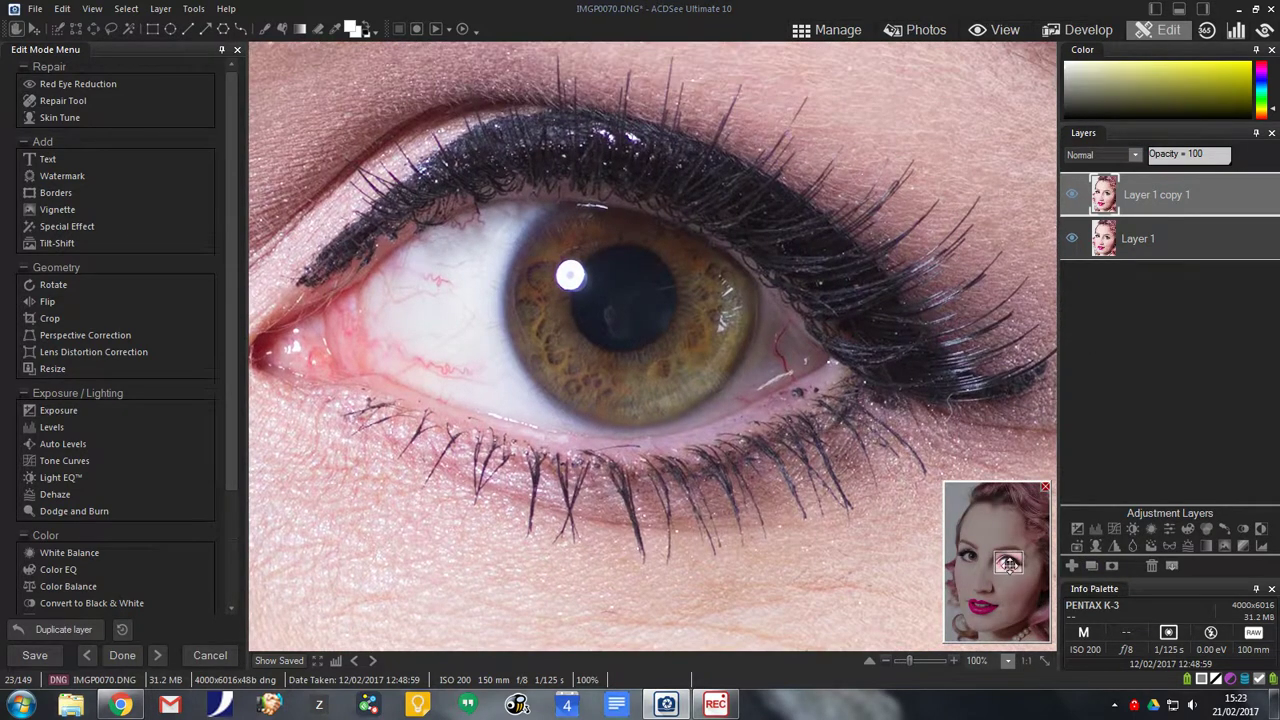
# - Set up the Smart Brush selection with Magic brushing, Tolerance 74, nib width 97 and feathering 10
pyautogui.click(59, 29)
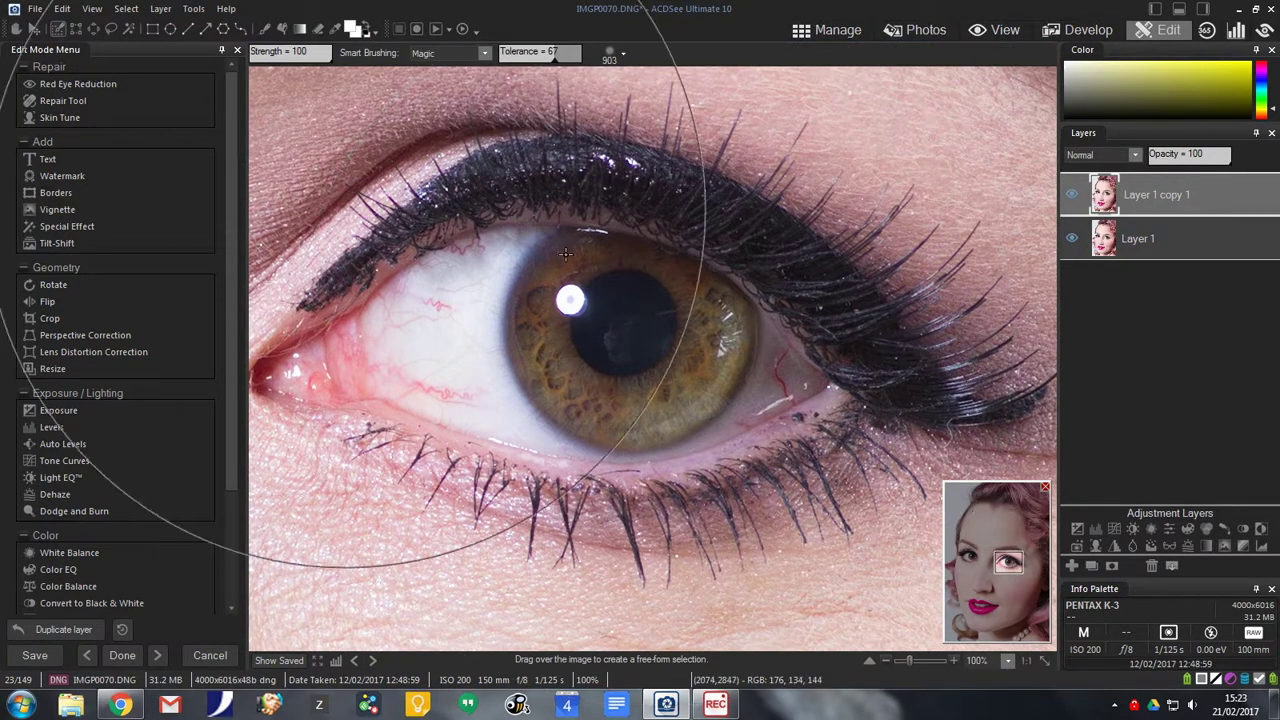
pyautogui.scroll(-3, 580, 272)
pyautogui.scroll(-10, 580, 272)
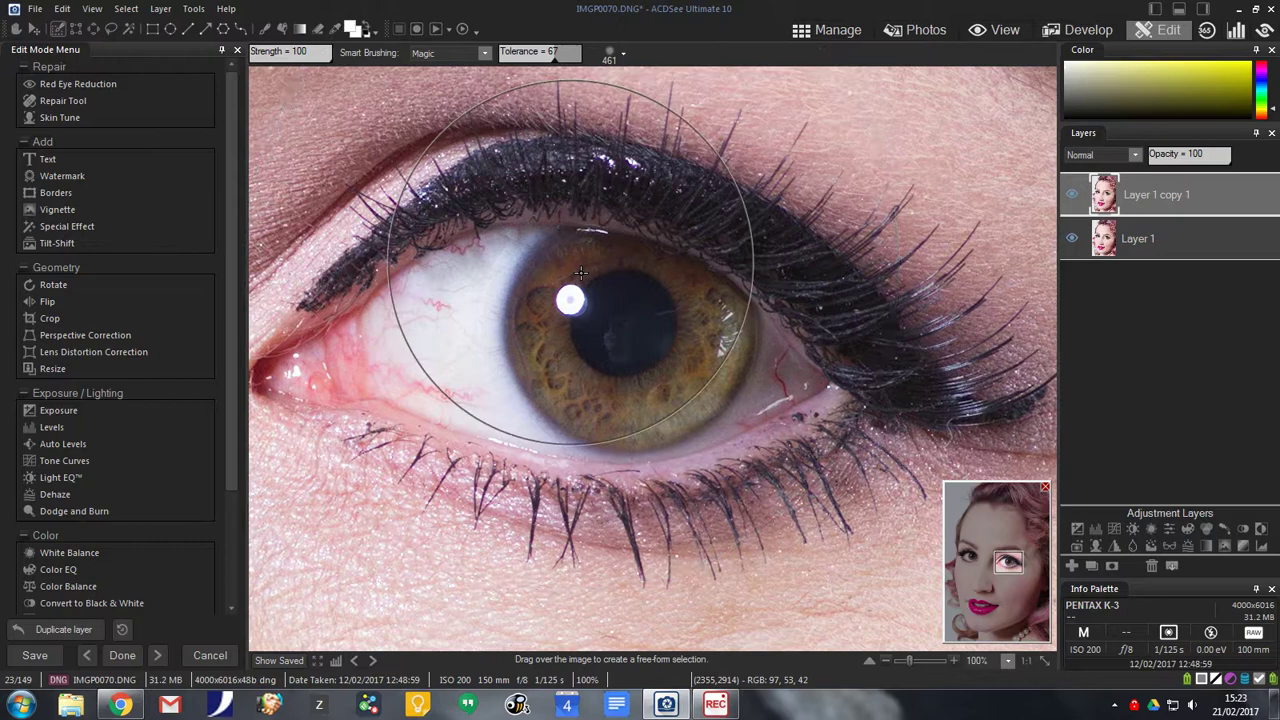
pyautogui.scroll(-8, 580, 272)
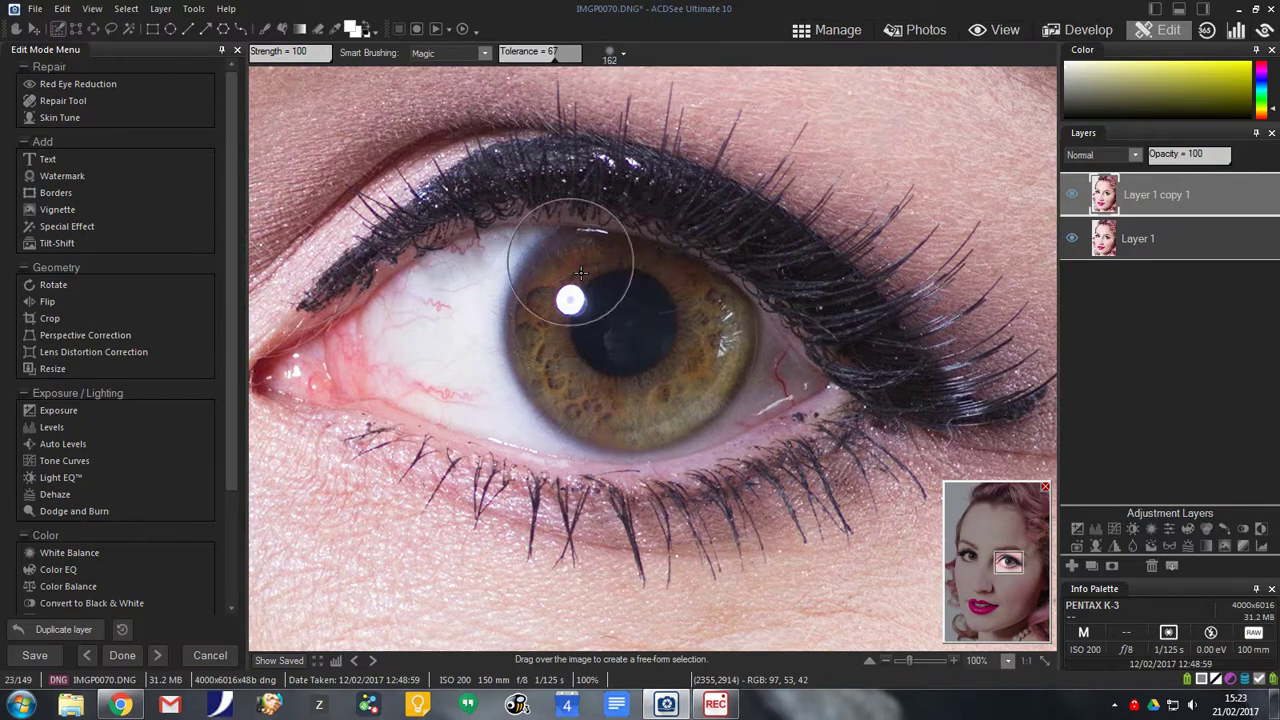
pyautogui.click(560, 58)
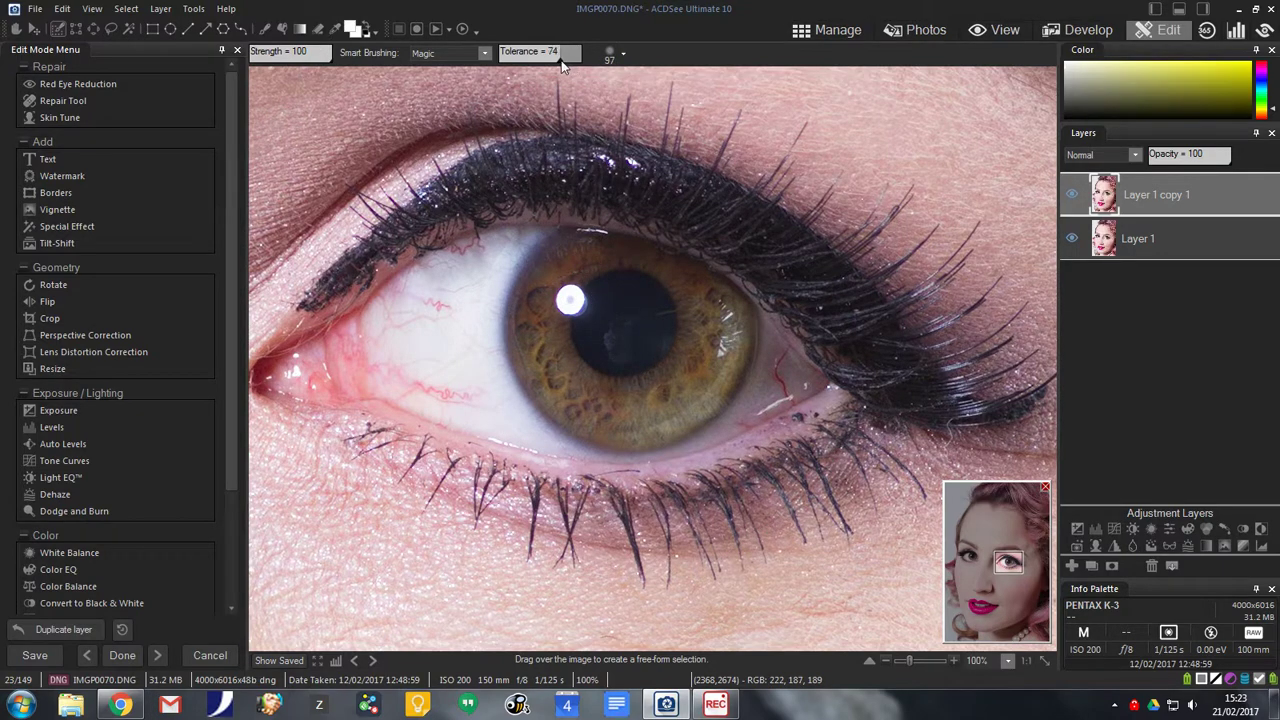
pyautogui.click(620, 56)
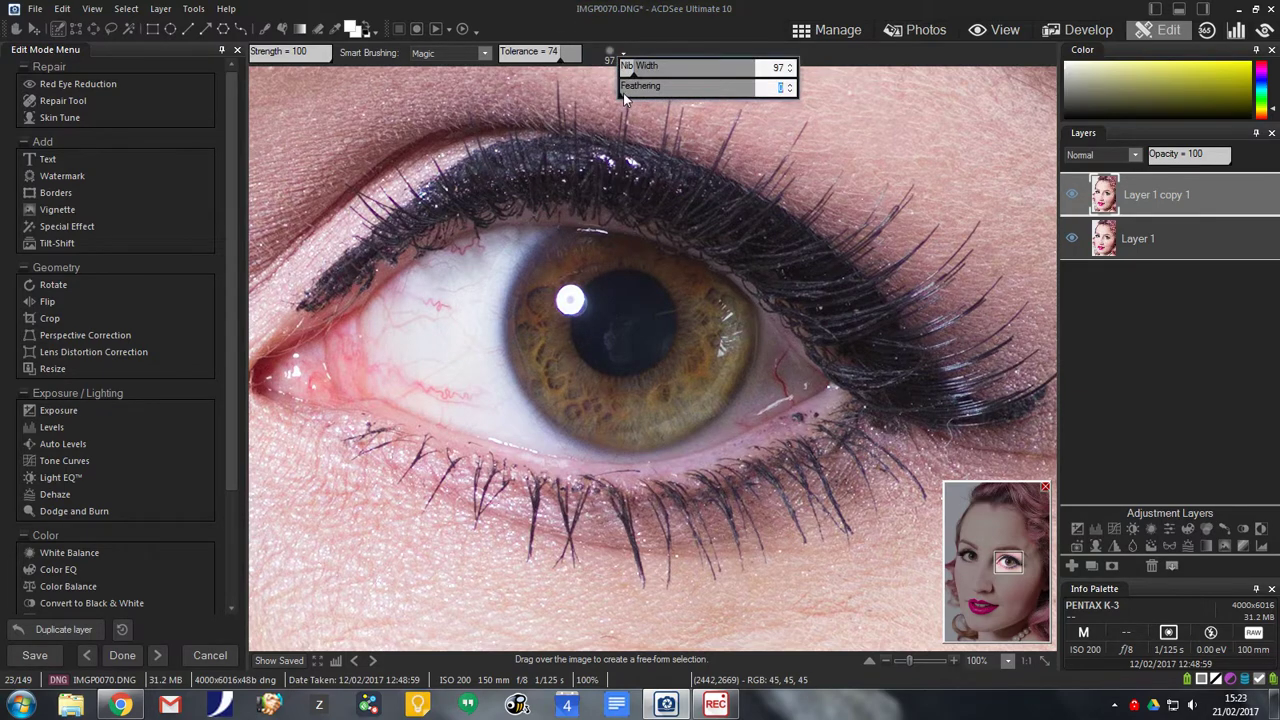
pyautogui.moveTo(629, 96); pyautogui.dragTo(643, 105)
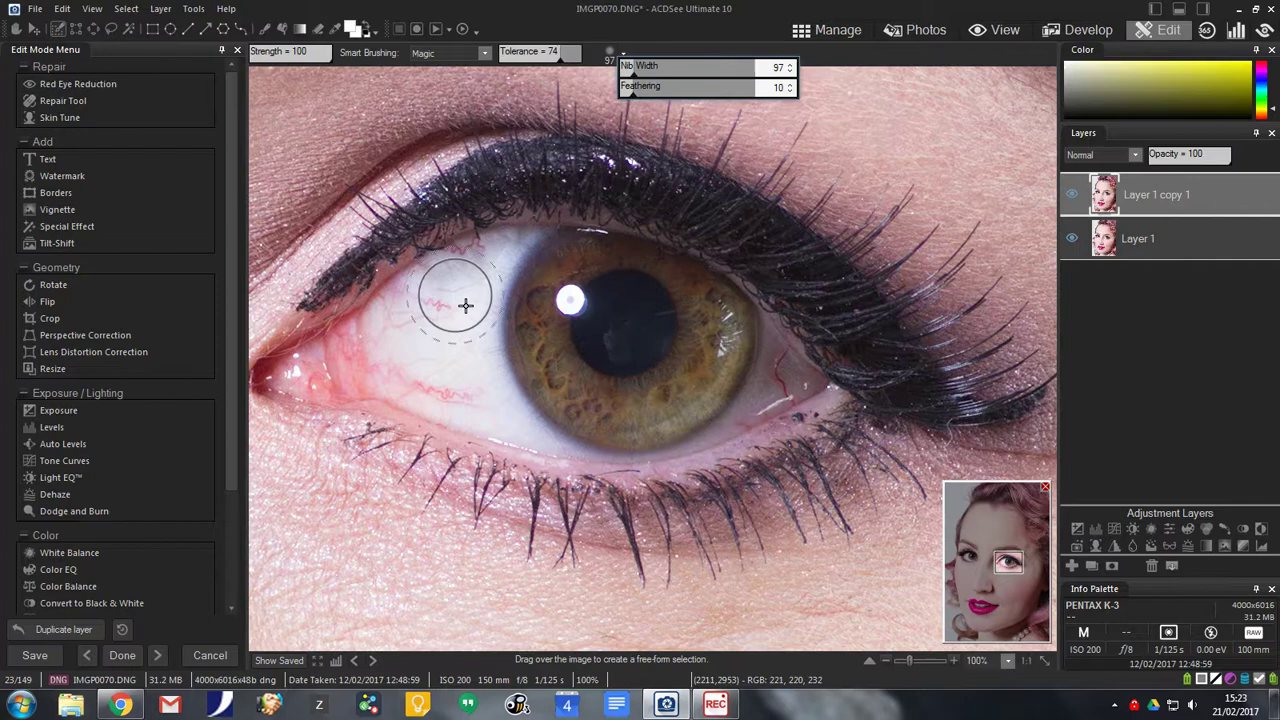
# - Shrink the brush nib and paint the eye white left of the iris into the selection
pyautogui.scroll(-8, 465, 305)
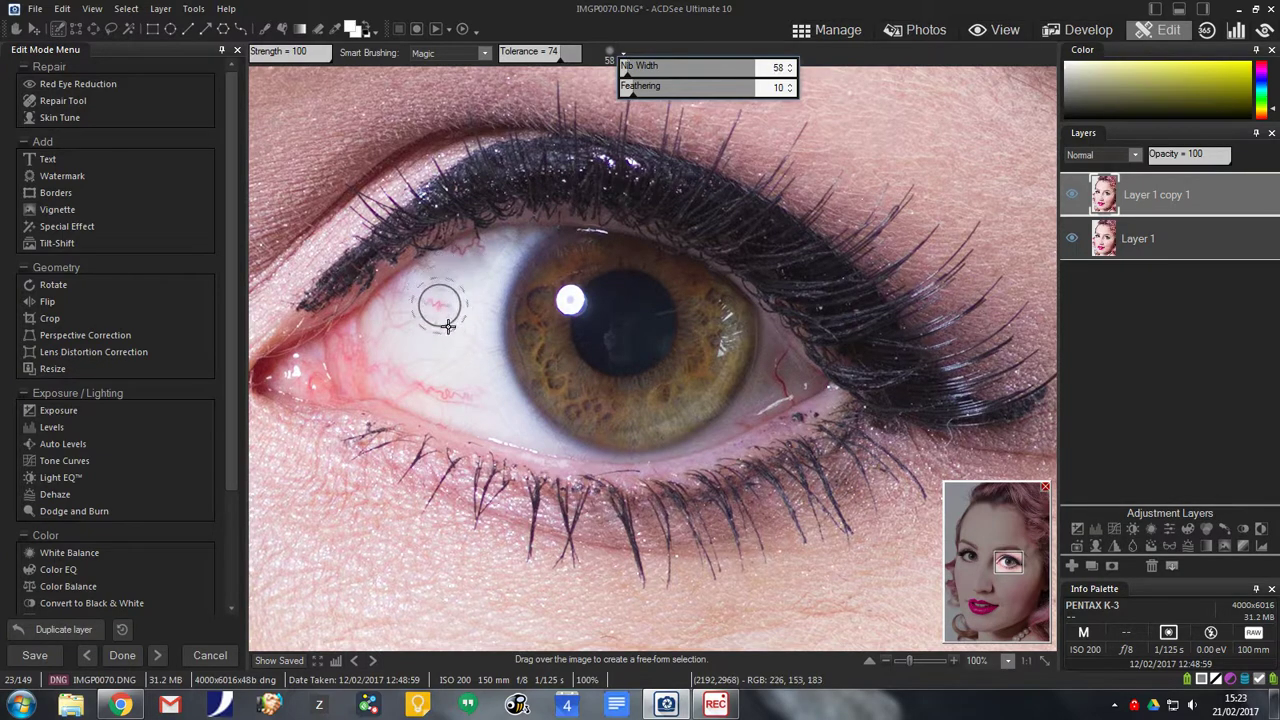
pyautogui.scroll(-3, 401, 331)
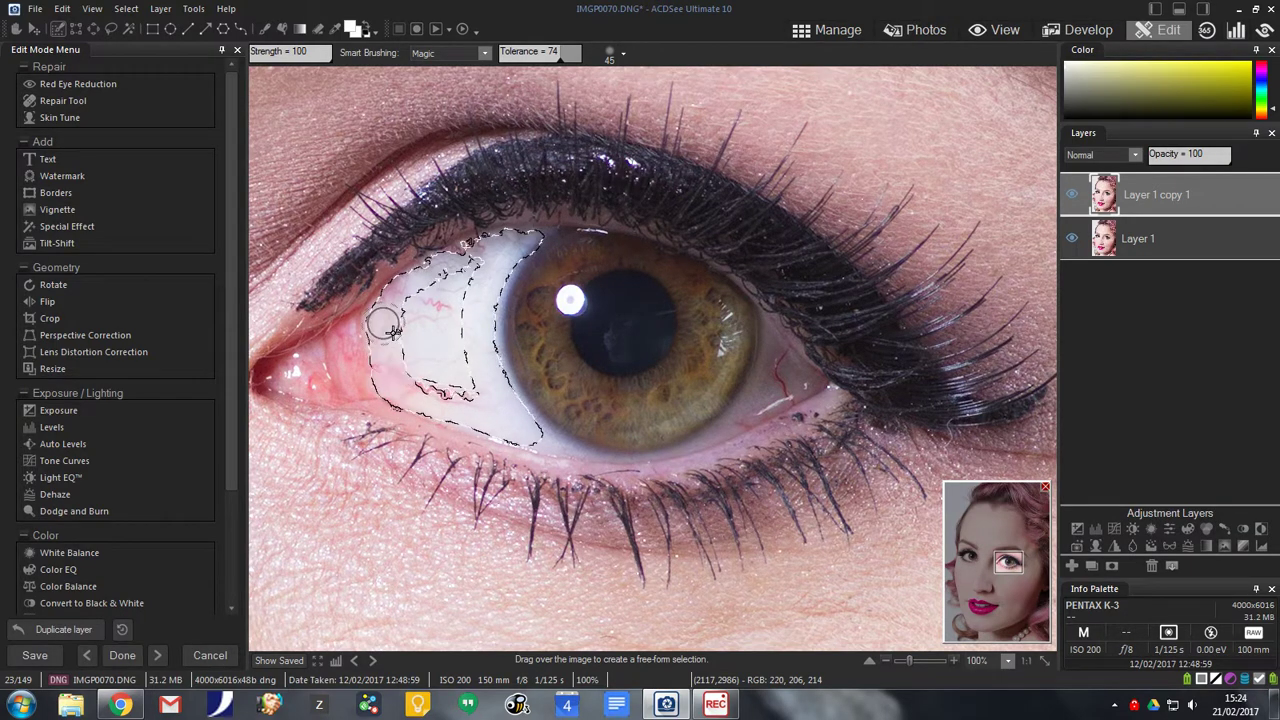
pyautogui.moveTo(470, 283)
pyautogui.mouseDown()
pyautogui.moveTo(462, 276)
pyautogui.moveTo(492, 272)
pyautogui.mouseUp()
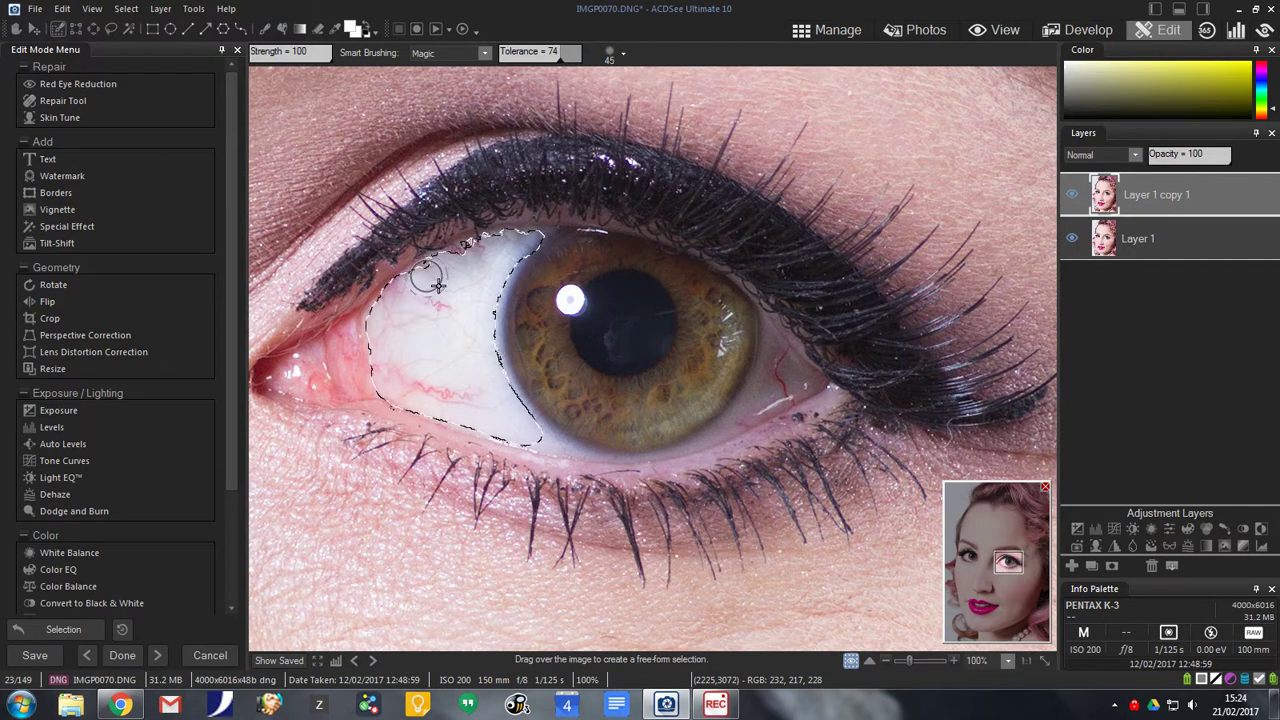
pyautogui.scroll(-3, 436, 282)
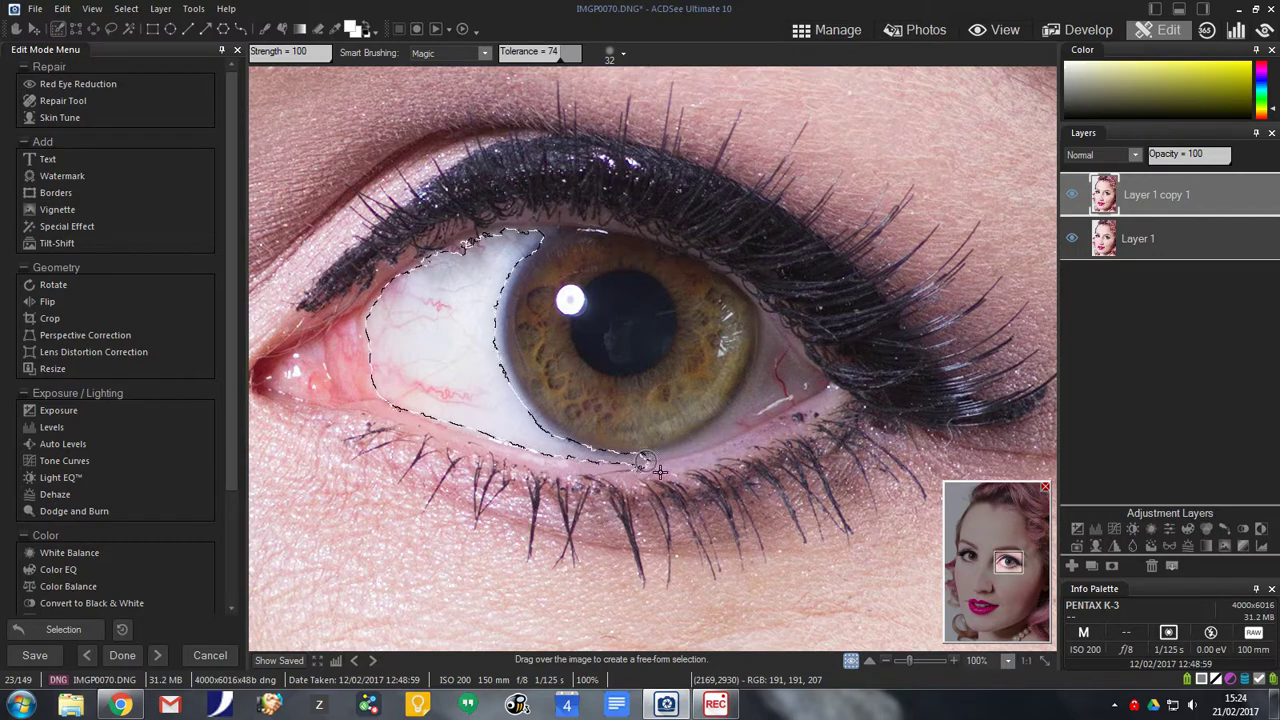
# - Extend the selection along the lower lid into the outer corner, covering the white right of the iris
pyautogui.moveTo(659, 470); pyautogui.dragTo(752, 420)
pyautogui.moveTo(775, 369); pyautogui.dragTo(818, 390)
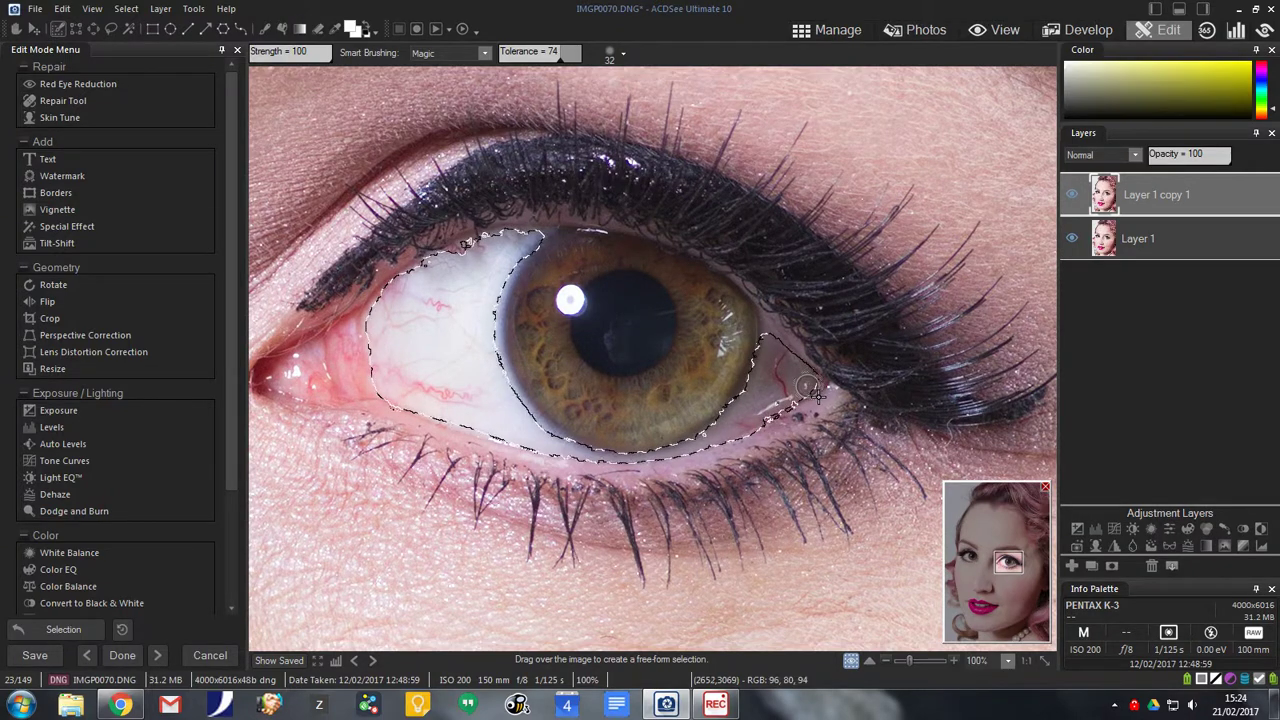
pyautogui.moveTo(797, 378); pyautogui.dragTo(781, 368)
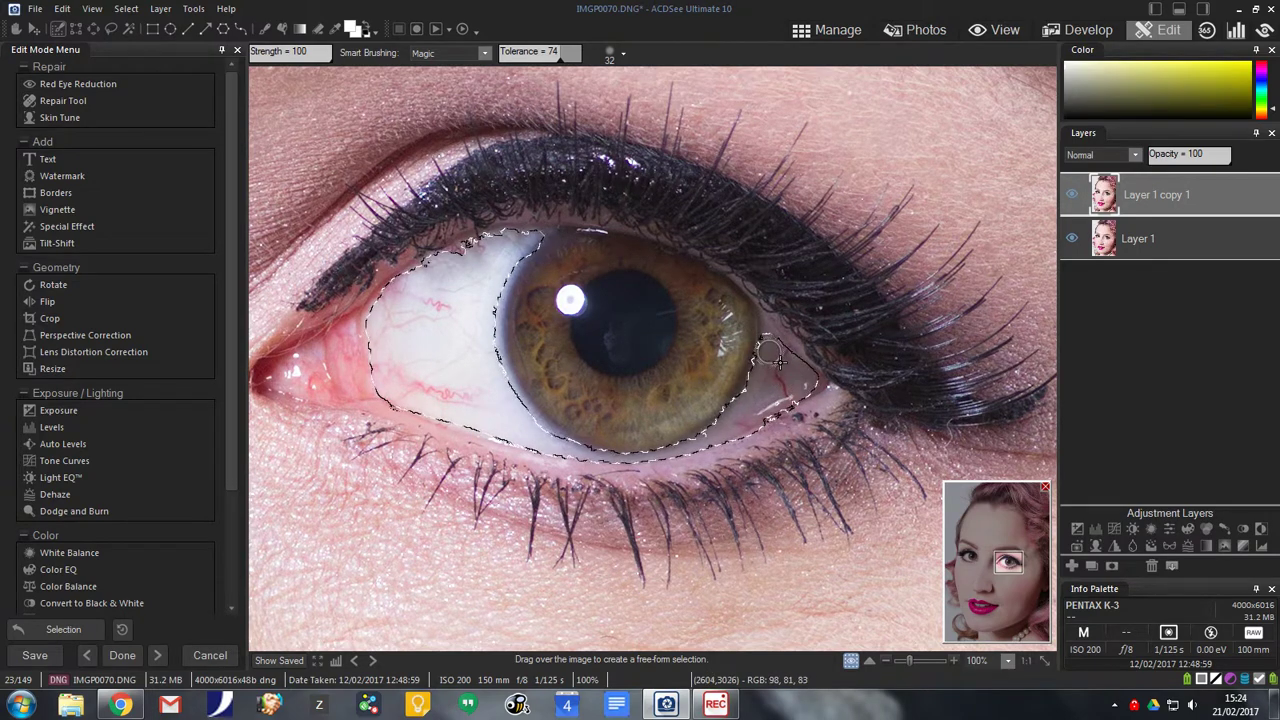
pyautogui.scroll(-3, 780, 362)
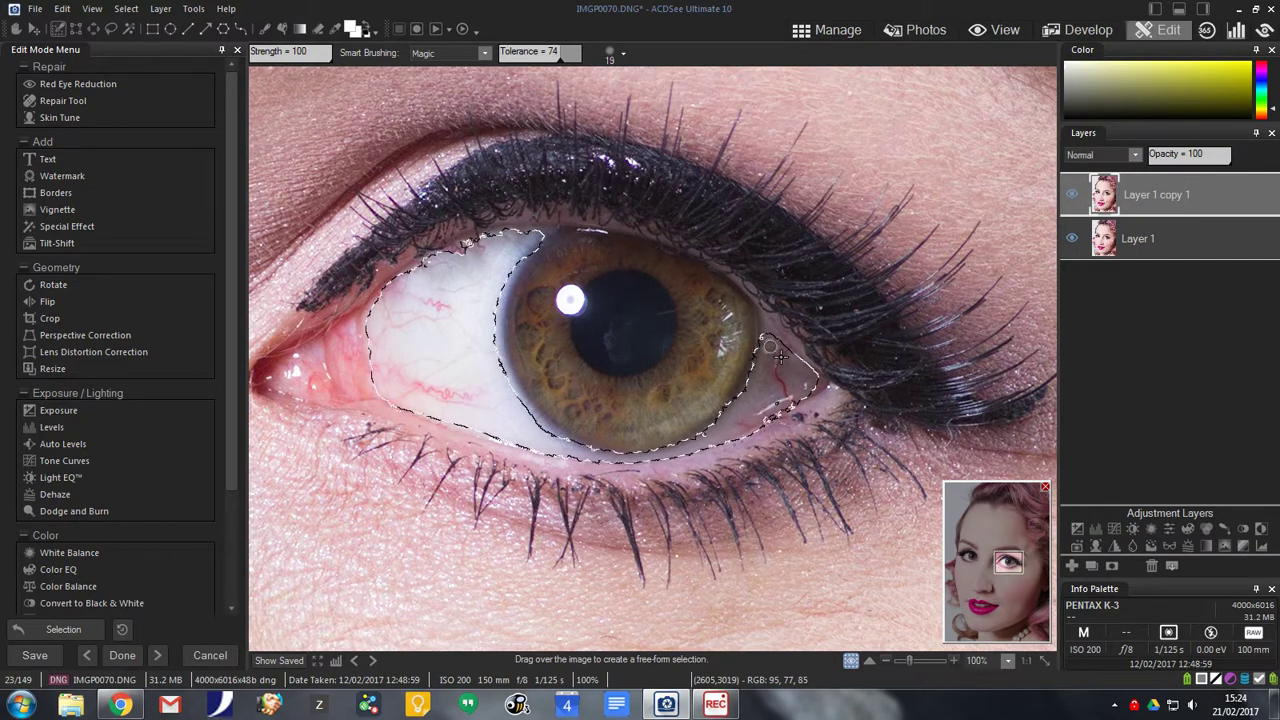
pyautogui.moveTo(775, 340); pyautogui.dragTo(801, 368)
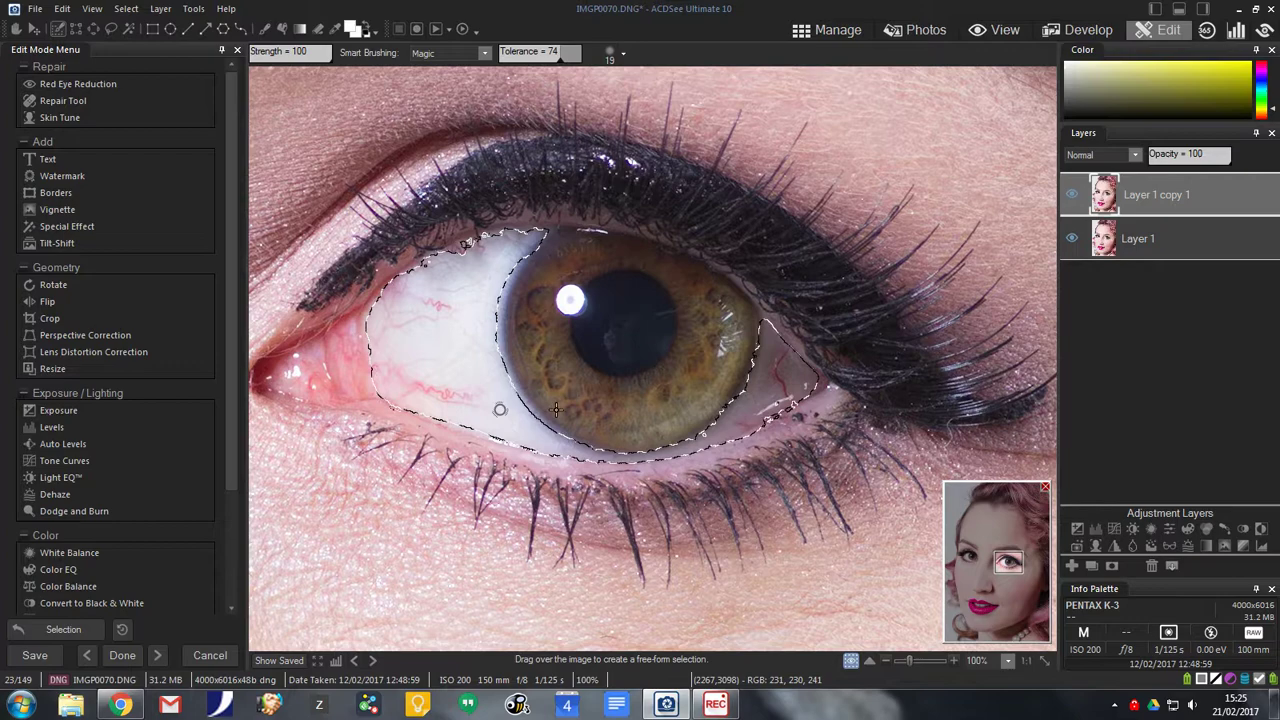
pyautogui.scroll(3, 788, 412)
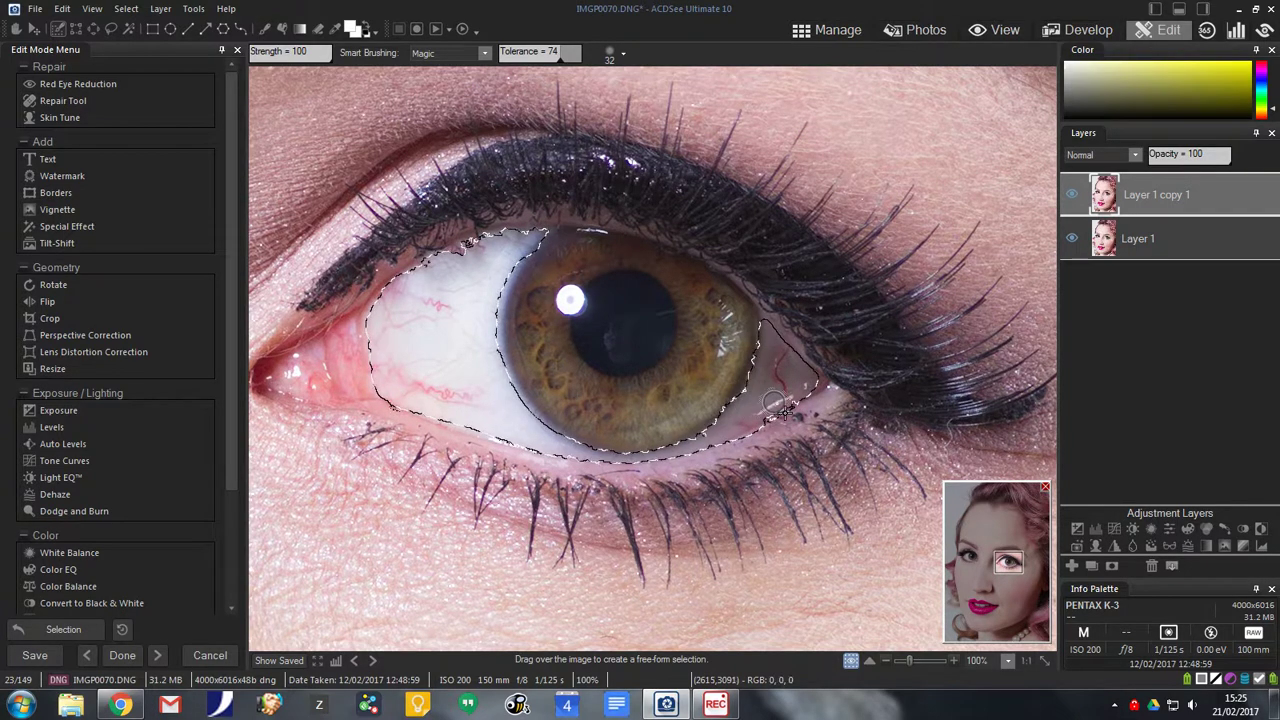
pyautogui.moveTo(786, 412); pyautogui.dragTo(757, 423)
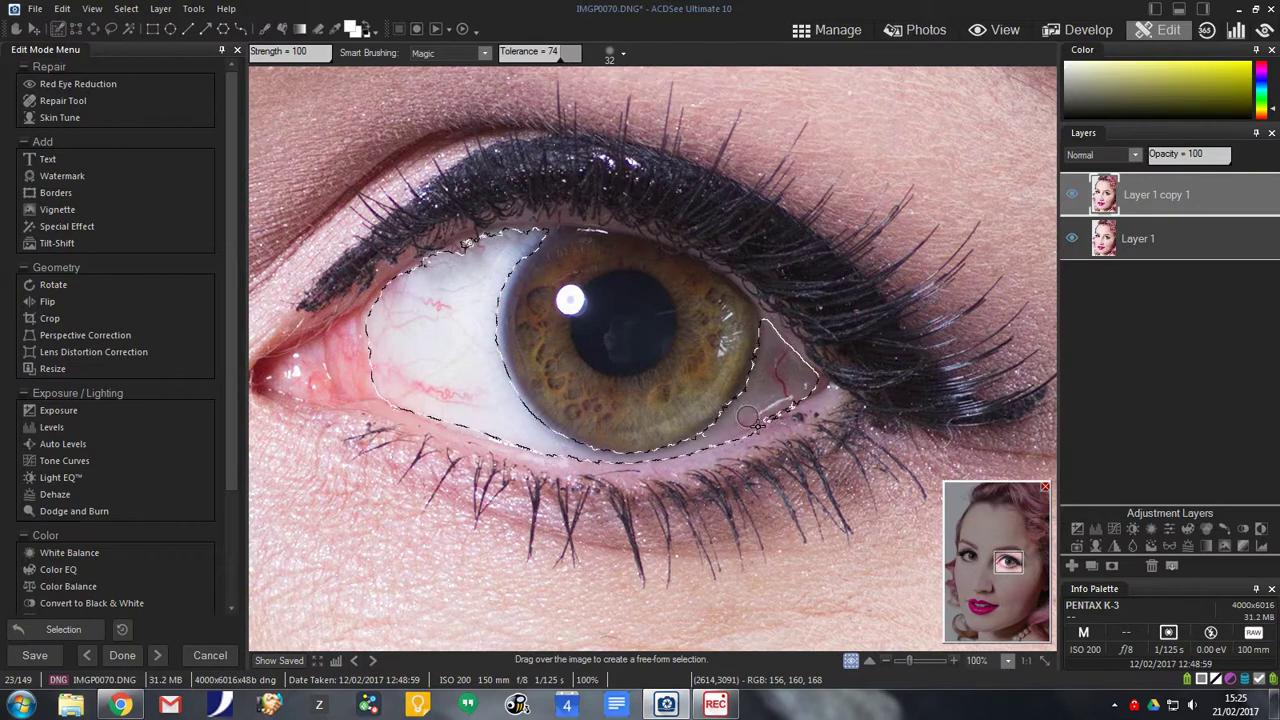
pyautogui.scroll(-3, 752, 420)
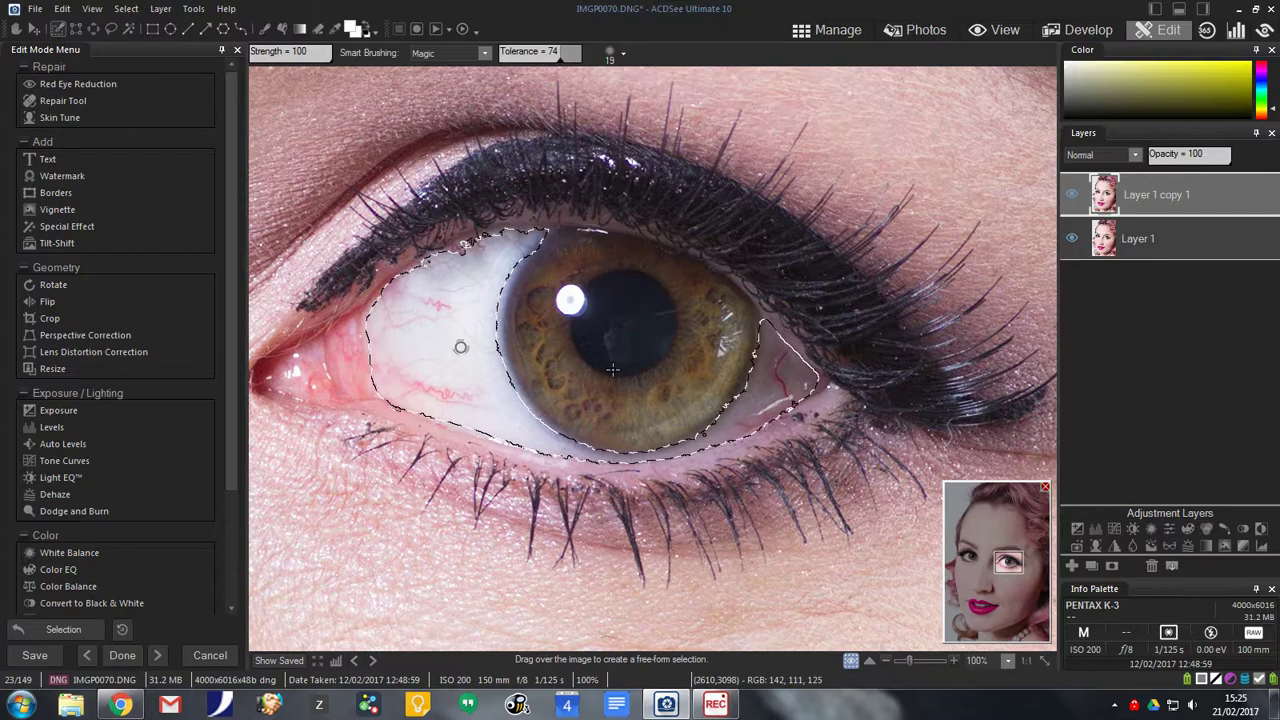
# - Jump to the second eye, brush its white into the selection, and shrink the nib to 32
pyautogui.click(972, 562)
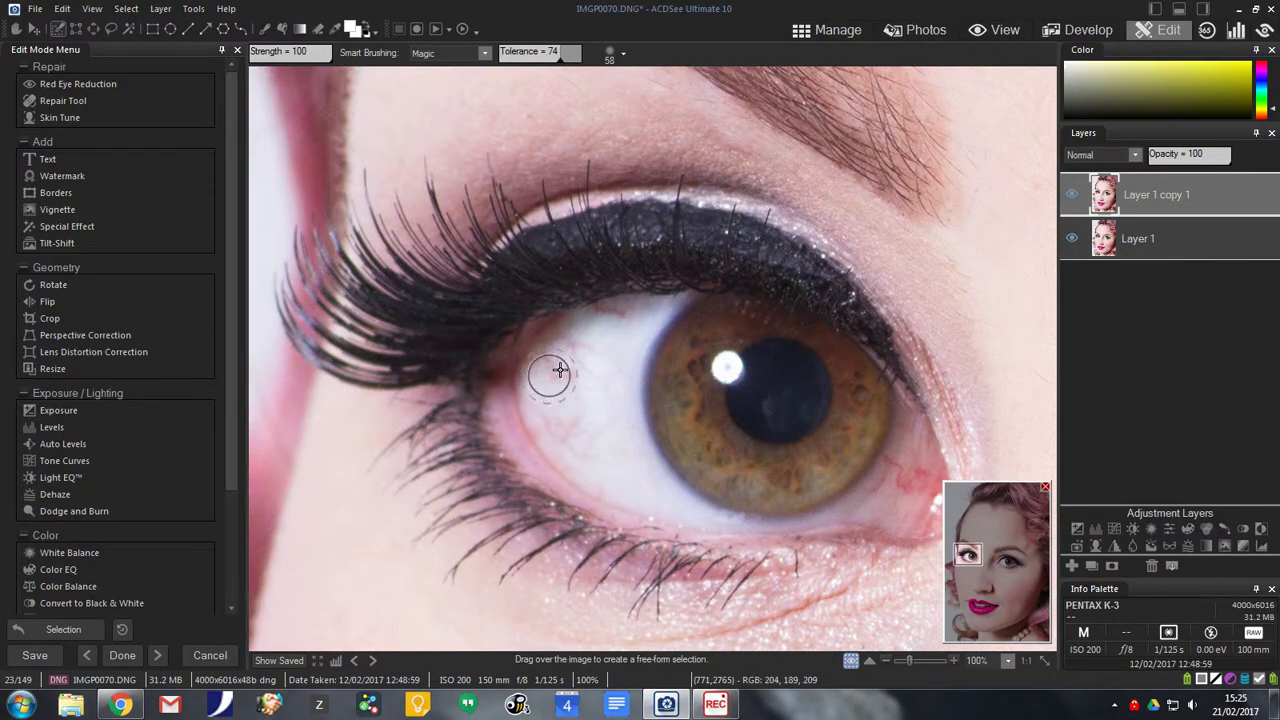
pyautogui.moveTo(550, 389); pyautogui.dragTo(555, 385)
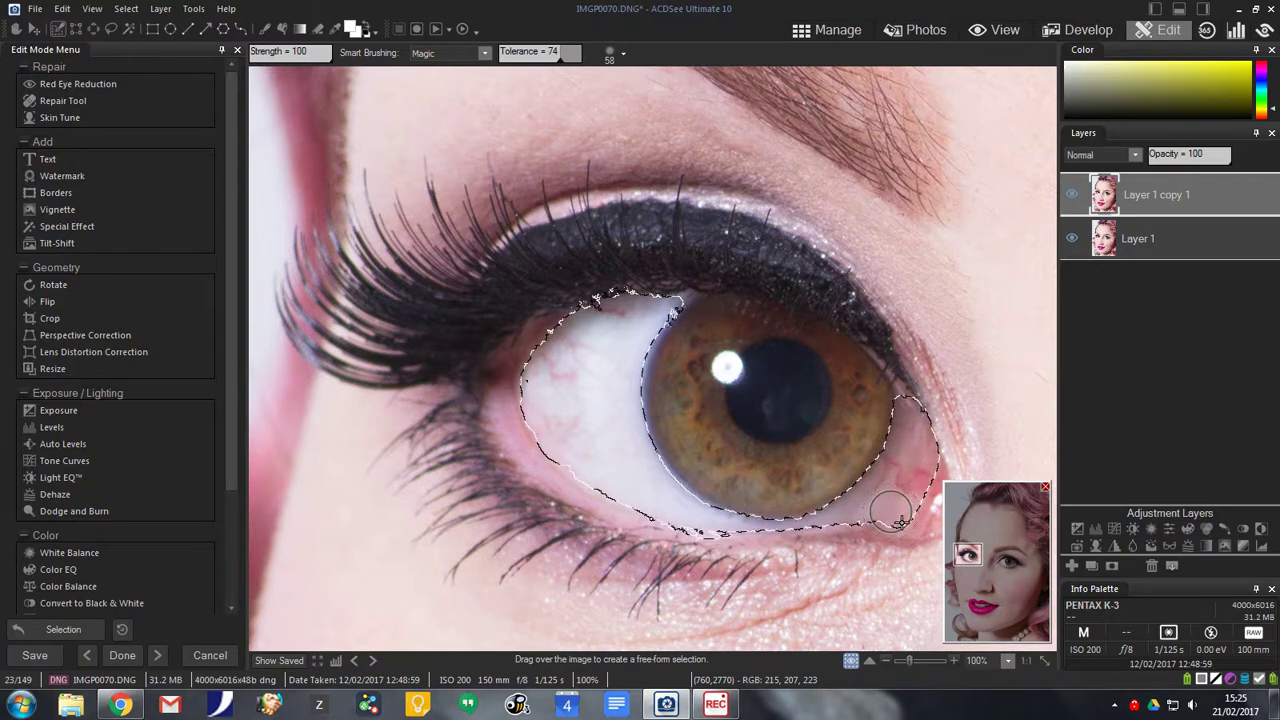
pyautogui.moveTo(811, 528)
pyautogui.mouseDown()
pyautogui.moveTo(661, 497)
pyautogui.moveTo(628, 439)
pyautogui.moveTo(636, 344)
pyautogui.moveTo(680, 316)
pyautogui.mouseUp()
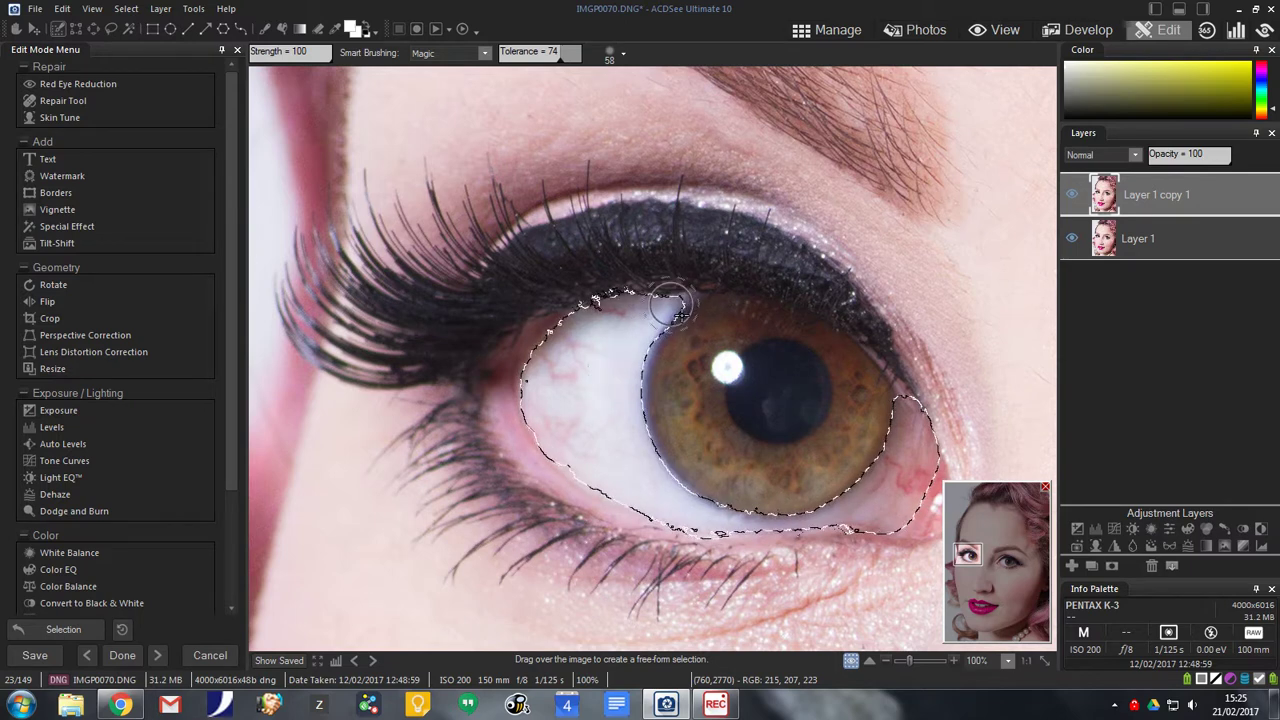
pyautogui.moveTo(690, 389)
pyautogui.mouseDown()
pyautogui.moveTo(718, 335)
pyautogui.moveTo(675, 355)
pyautogui.mouseUp()
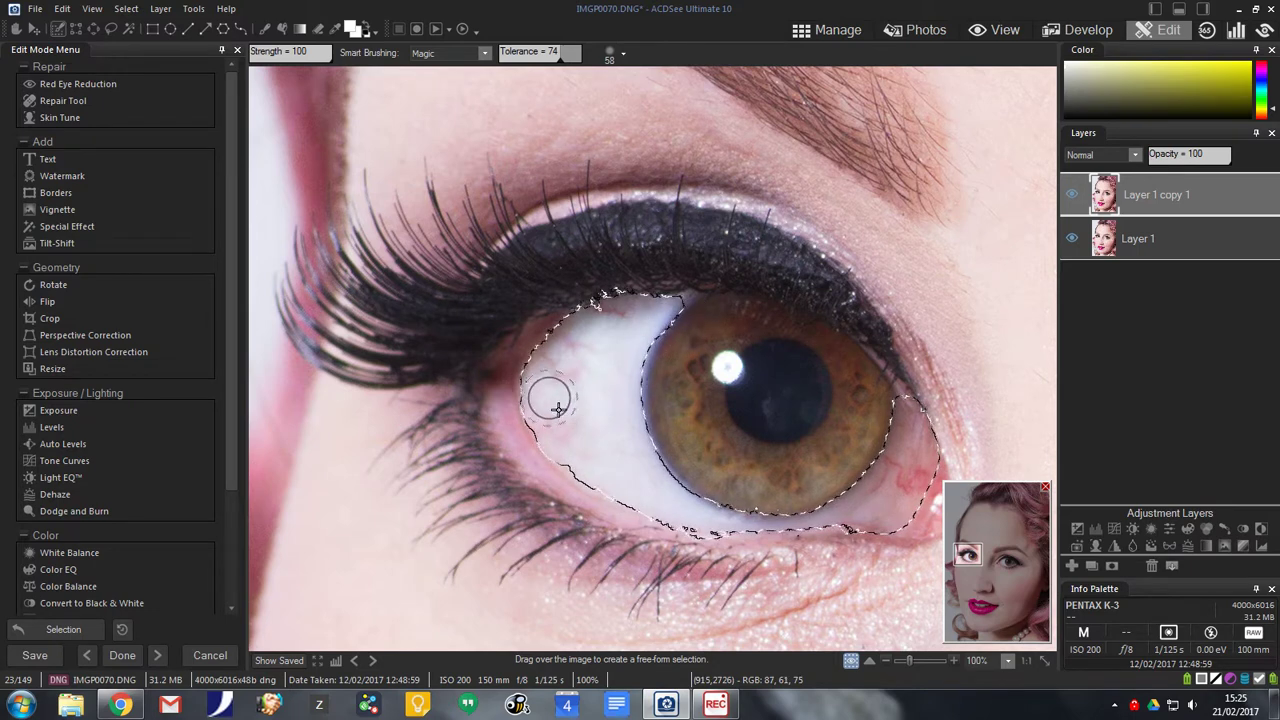
pyautogui.moveTo(558, 407)
pyautogui.mouseDown()
pyautogui.moveTo(533, 383)
pyautogui.moveTo(590, 428)
pyautogui.mouseUp()
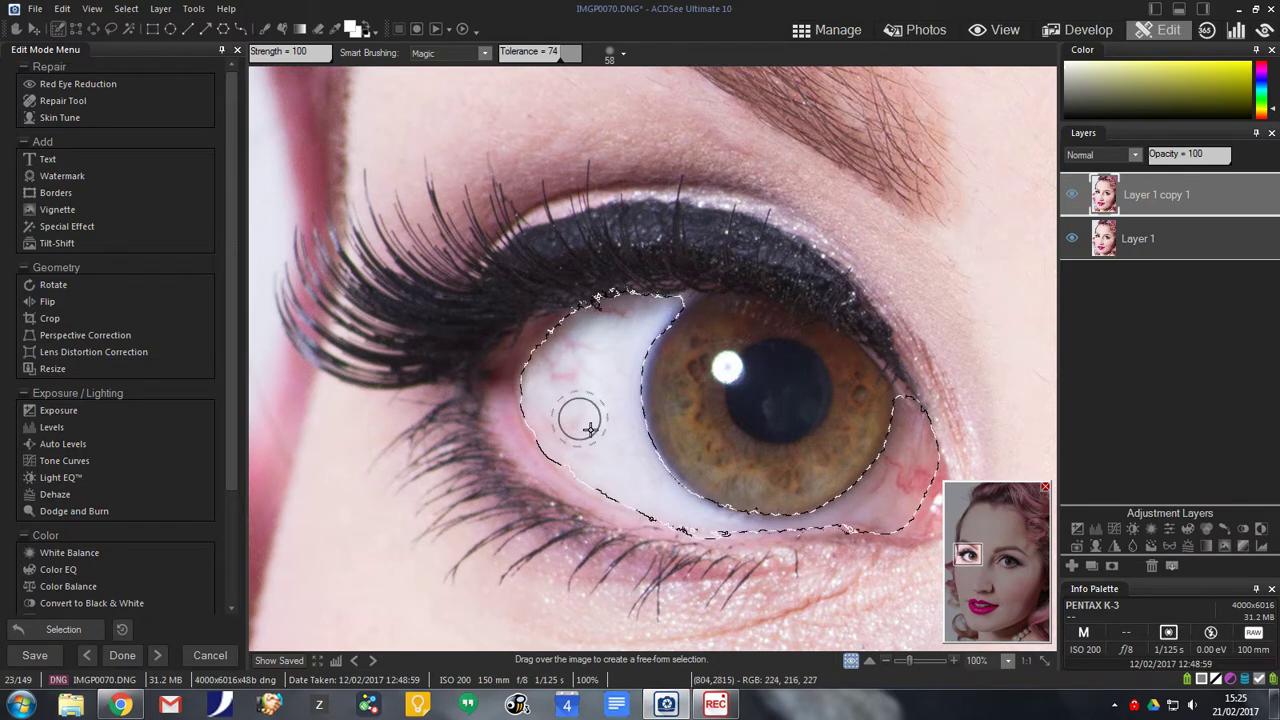
pyautogui.scroll(-5, 585, 433)
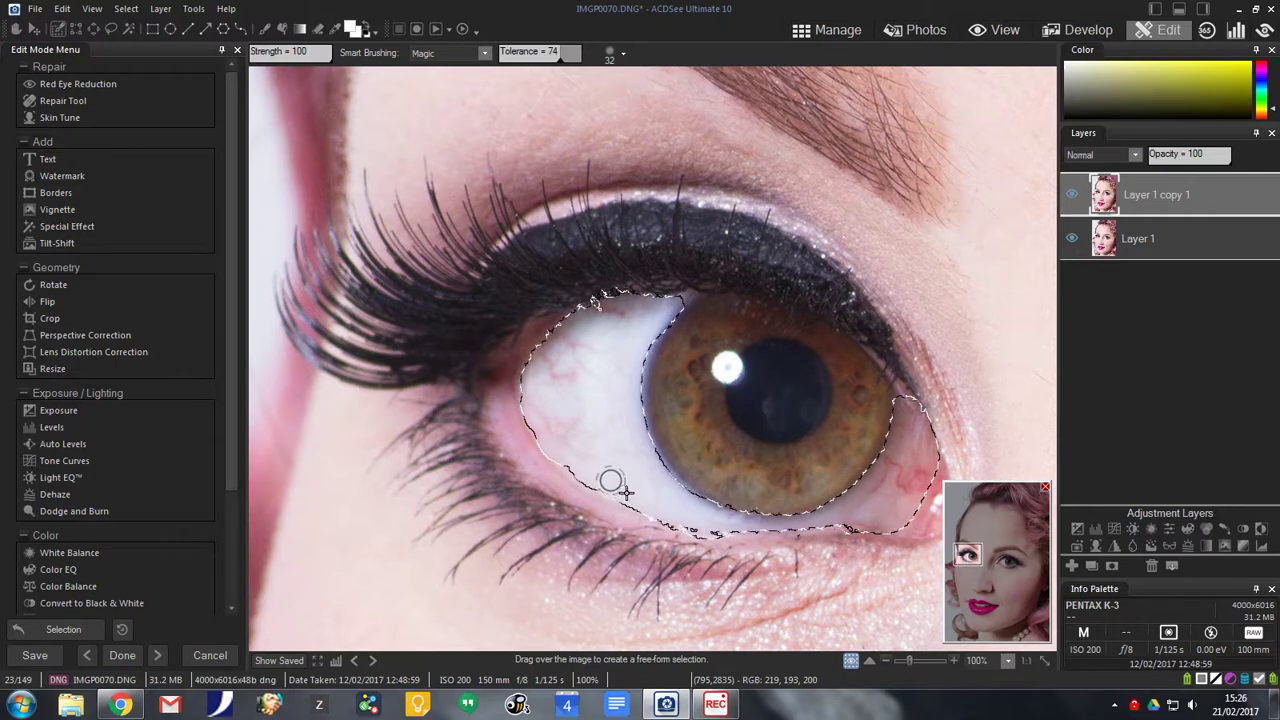
# - Brush along the second eye's lower lid so the selection edge follows it
pyautogui.moveTo(625, 491)
pyautogui.mouseDown()
pyautogui.moveTo(559, 452)
pyautogui.moveTo(605, 492)
pyautogui.moveTo(723, 530)
pyautogui.moveTo(661, 535)
pyautogui.mouseUp()
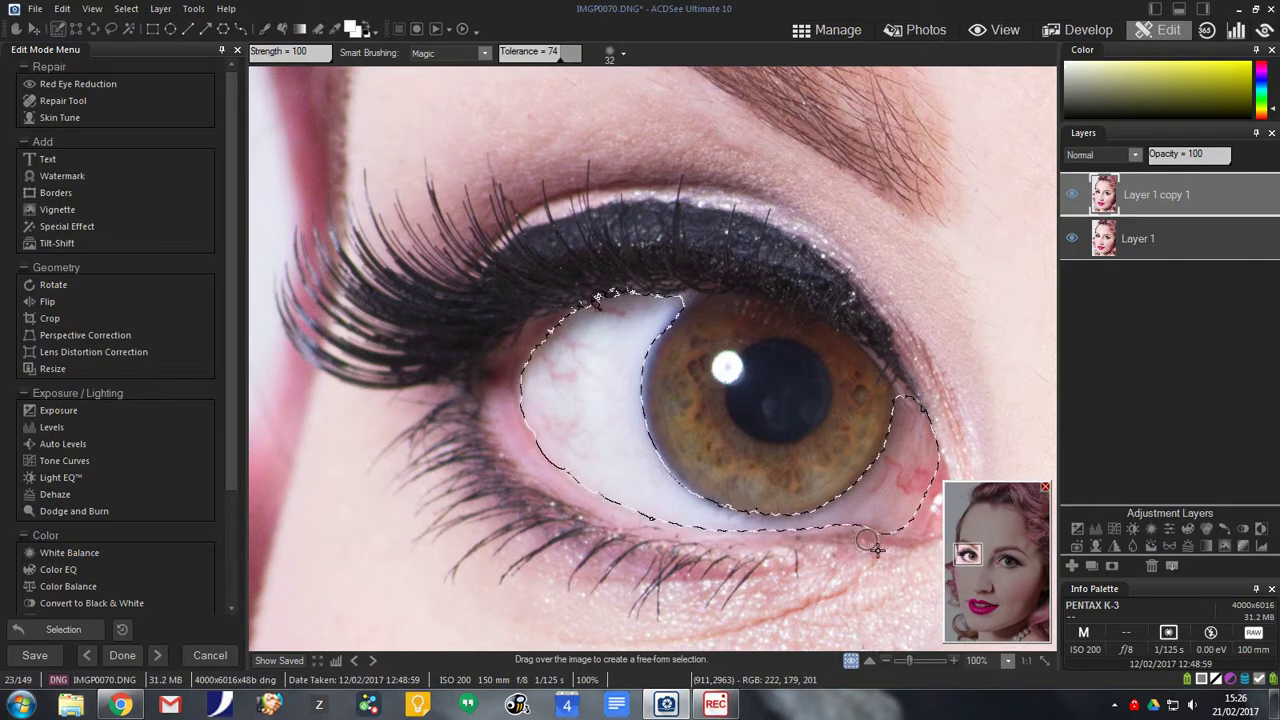
pyautogui.moveTo(888, 551); pyautogui.dragTo(893, 559)
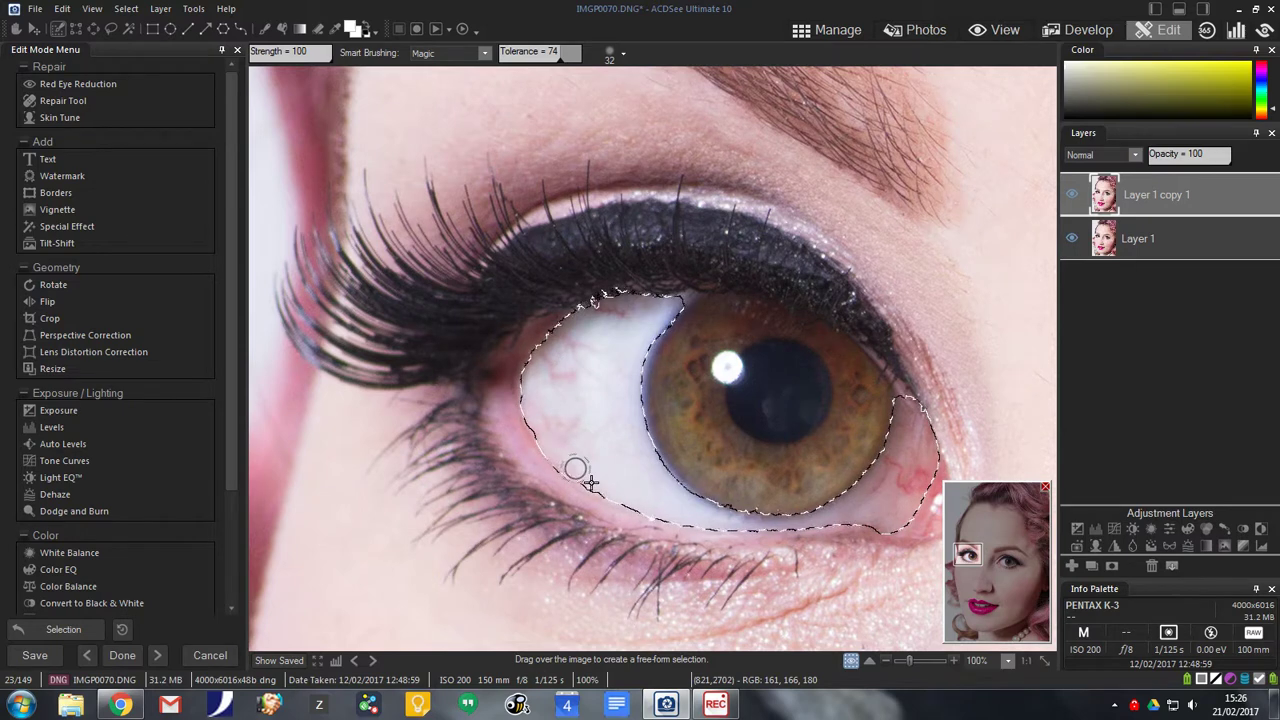
pyautogui.moveTo(716, 540); pyautogui.dragTo(810, 544)
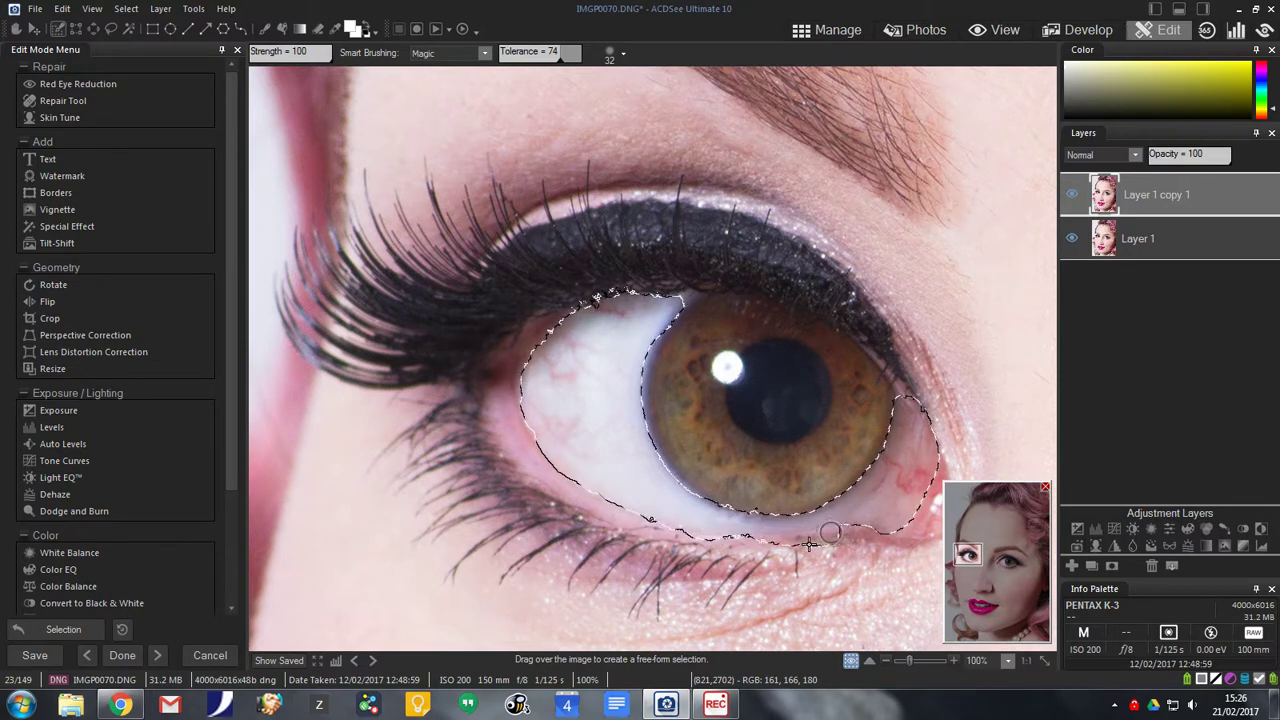
pyautogui.moveTo(693, 552); pyautogui.dragTo(773, 558)
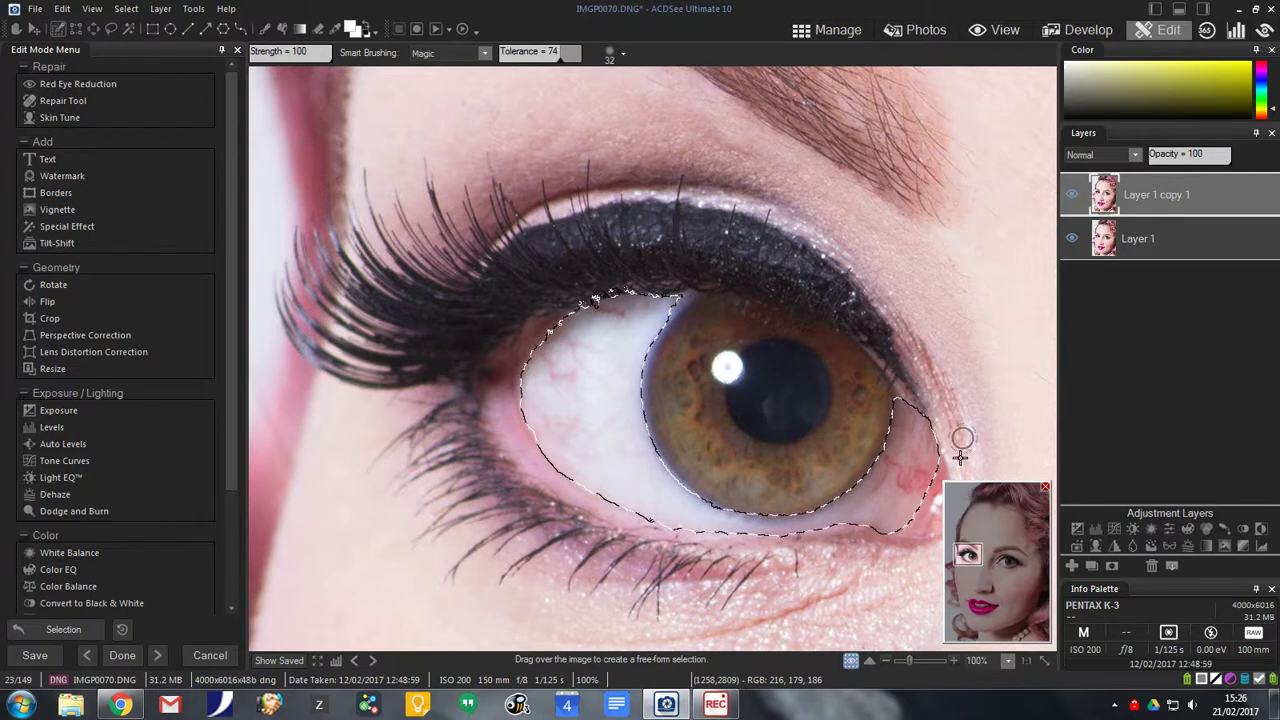
# - Save the selection as 'Whites', replacing the existing one, and hide Layer 1
pyautogui.click(127, 12)
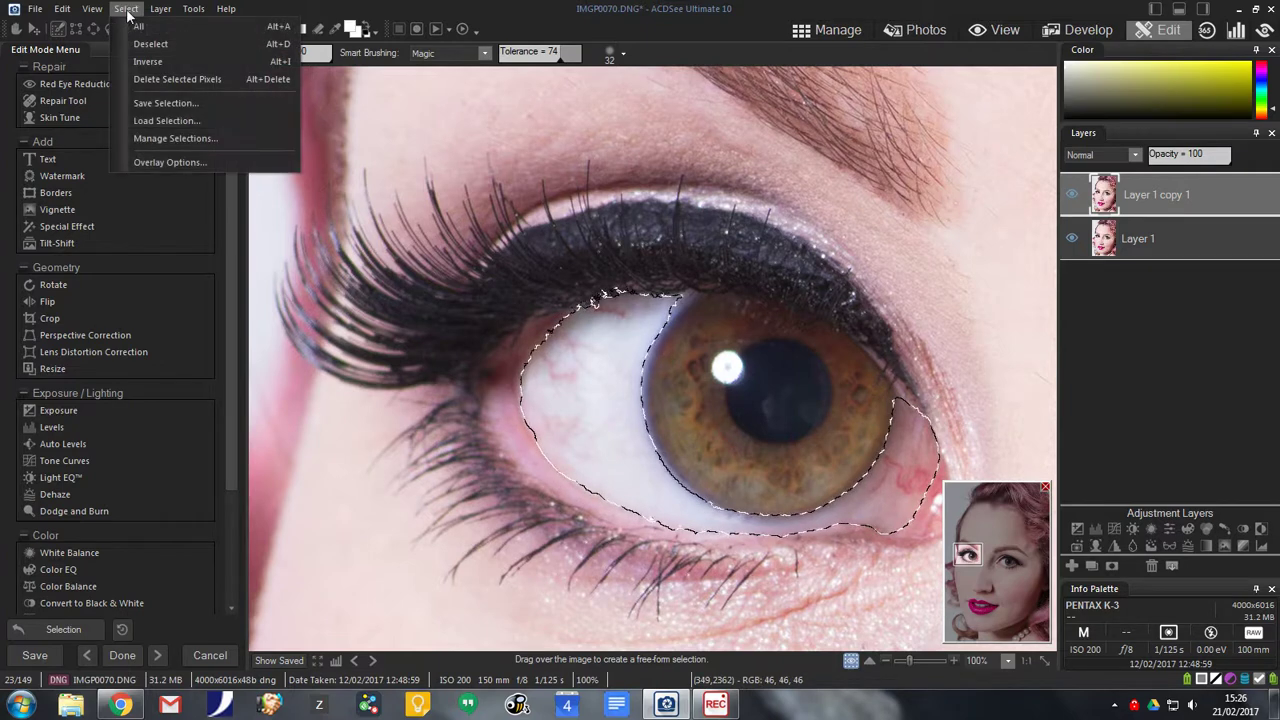
pyautogui.click(165, 100)
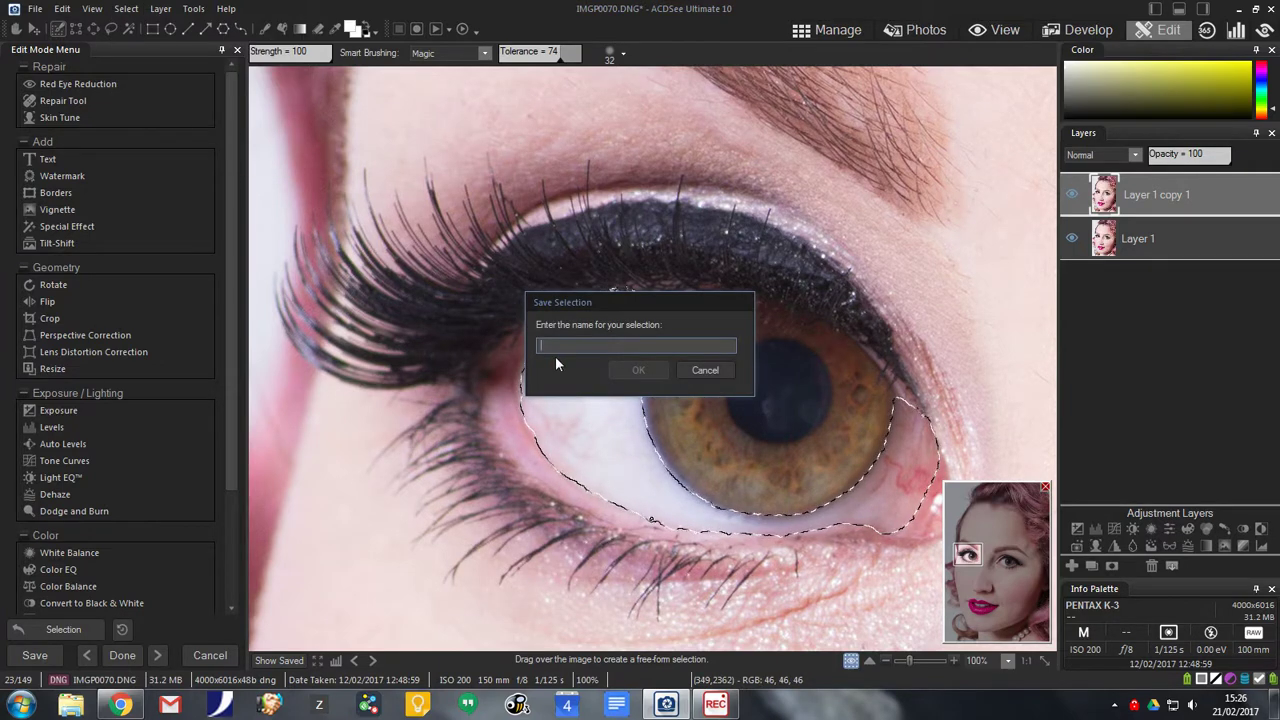
pyautogui.write('Whites')
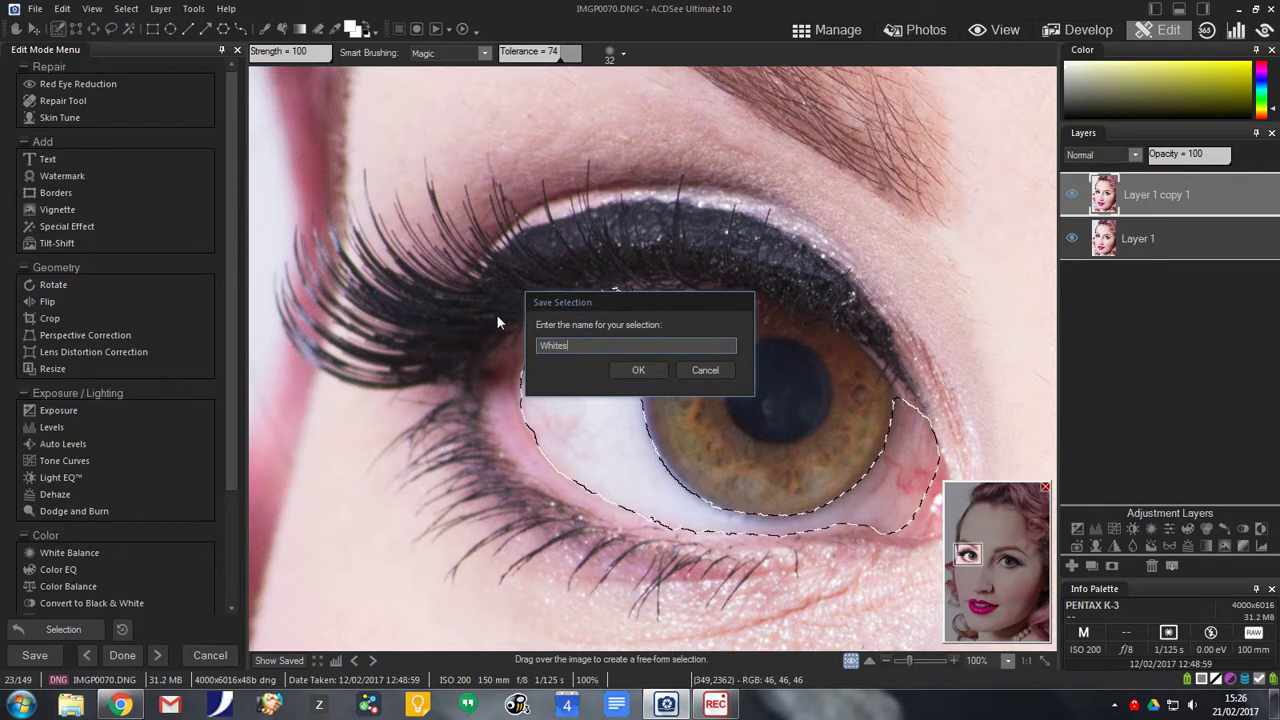
pyautogui.click(639, 370)
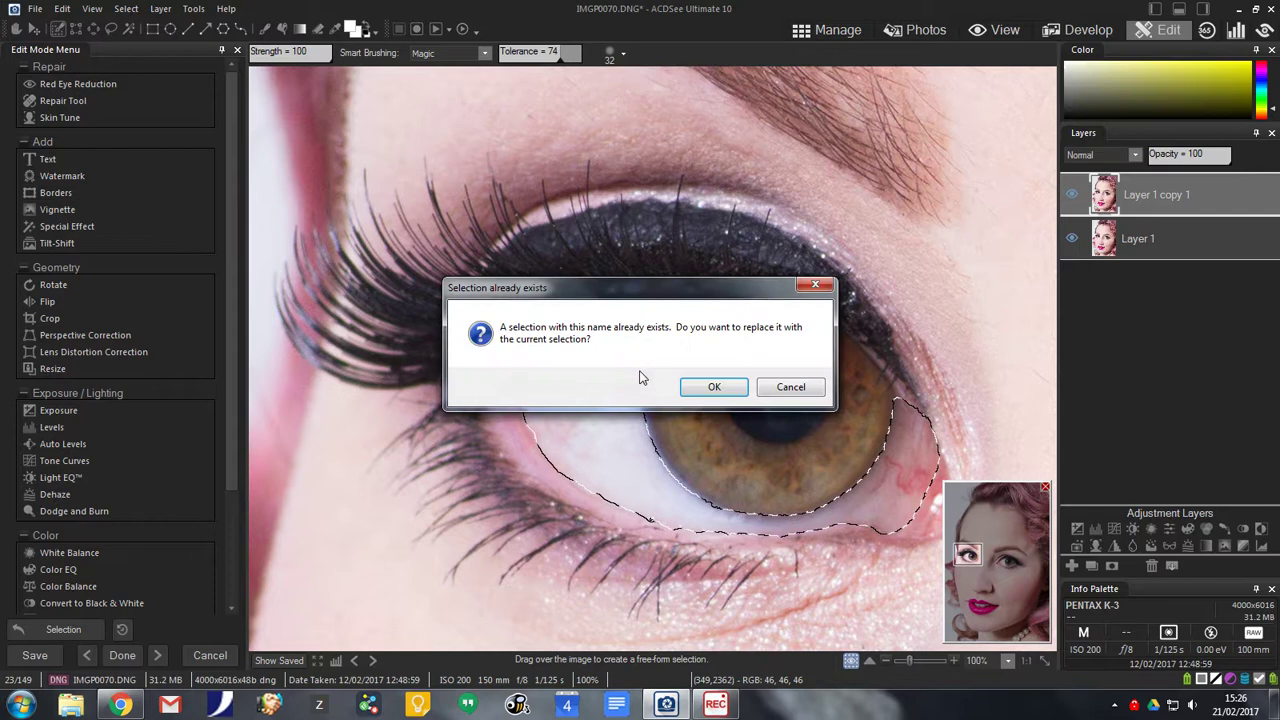
pyautogui.click(712, 387)
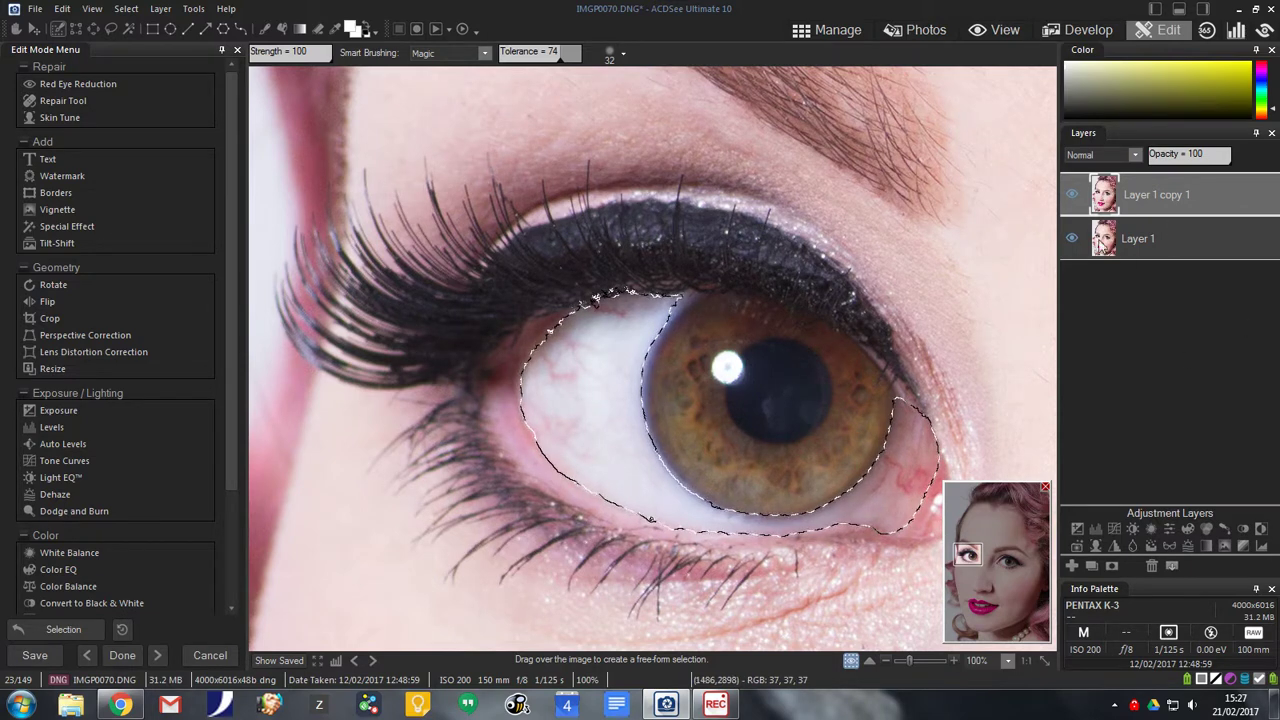
pyautogui.click(1072, 238)
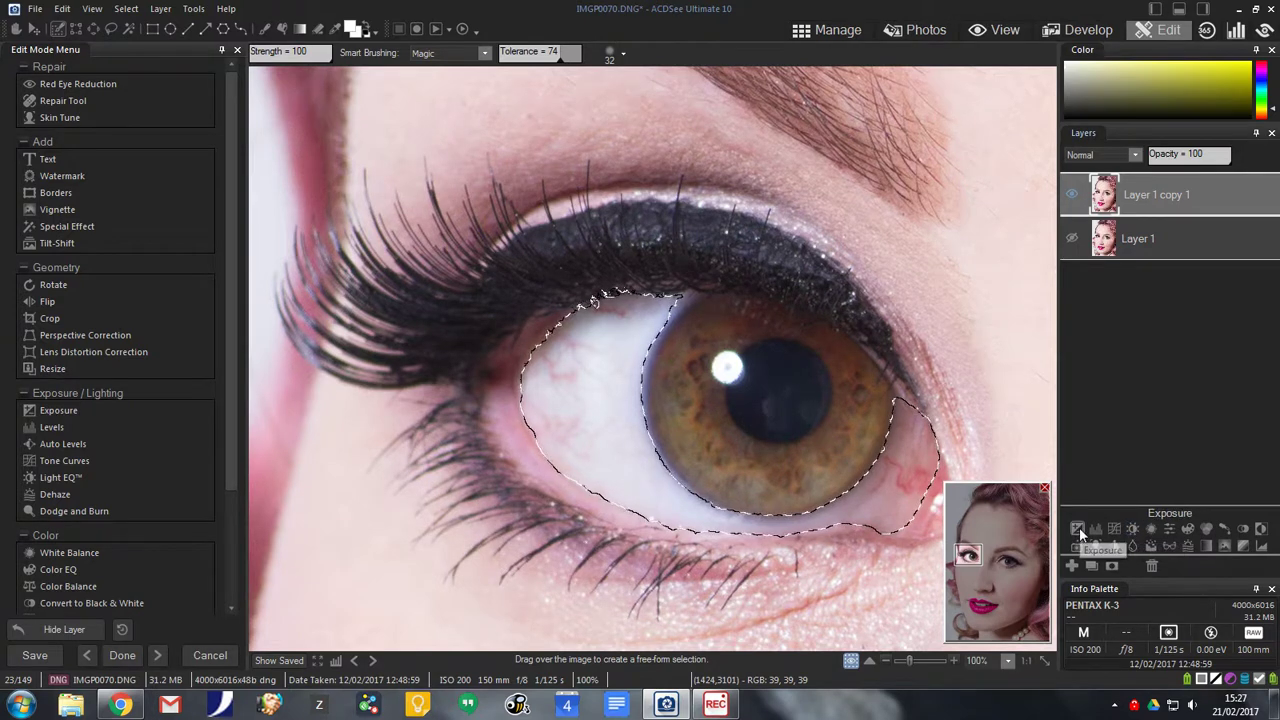
# - Add a Light EQ layer on the eye-white selection with Brighten 32, then hide it to compare
pyautogui.click(1134, 530)
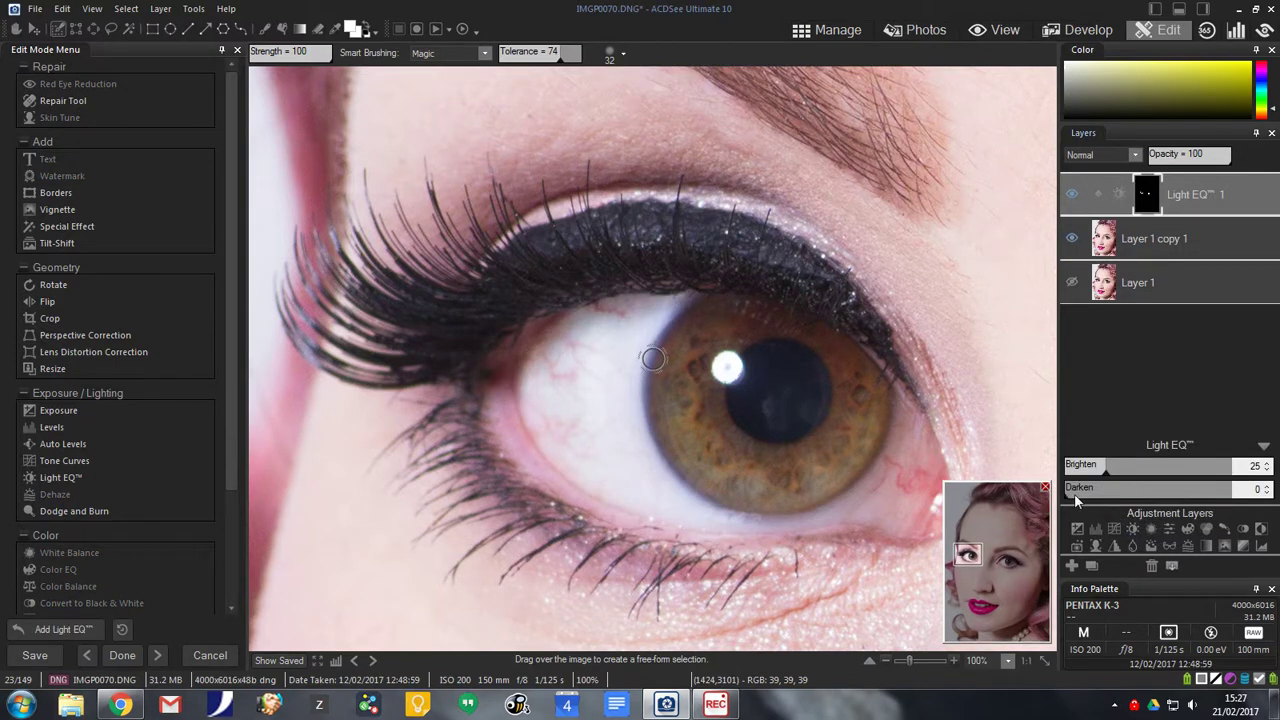
pyautogui.click(1044, 662)
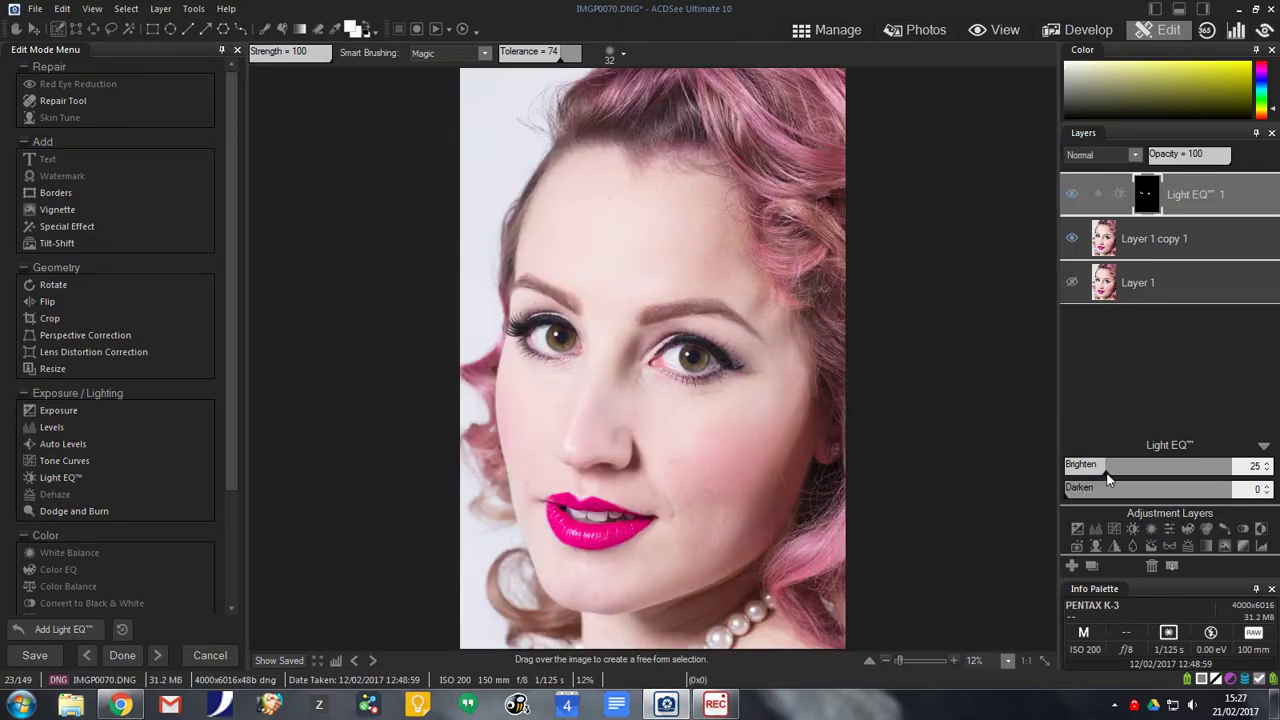
pyautogui.moveTo(1106, 470)
pyautogui.mouseDown()
pyautogui.moveTo(1276, 468)
pyautogui.moveTo(1122, 482)
pyautogui.mouseUp()
pyautogui.click(1072, 196)
# - Show Light EQ again, select Layer 1 copy 1 and load the saved 'Whites' selection
pyautogui.click(1072, 199)
pyautogui.click(1196, 241)
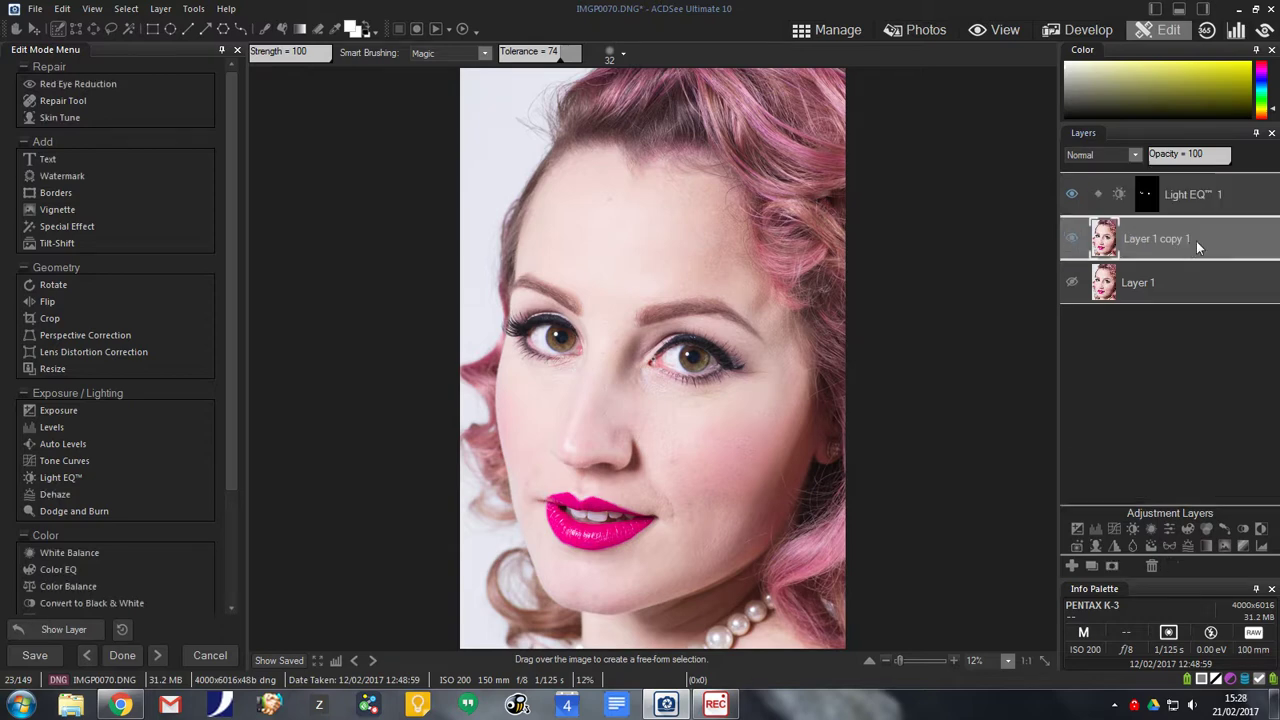
pyautogui.click(128, 10)
pyautogui.click(190, 120)
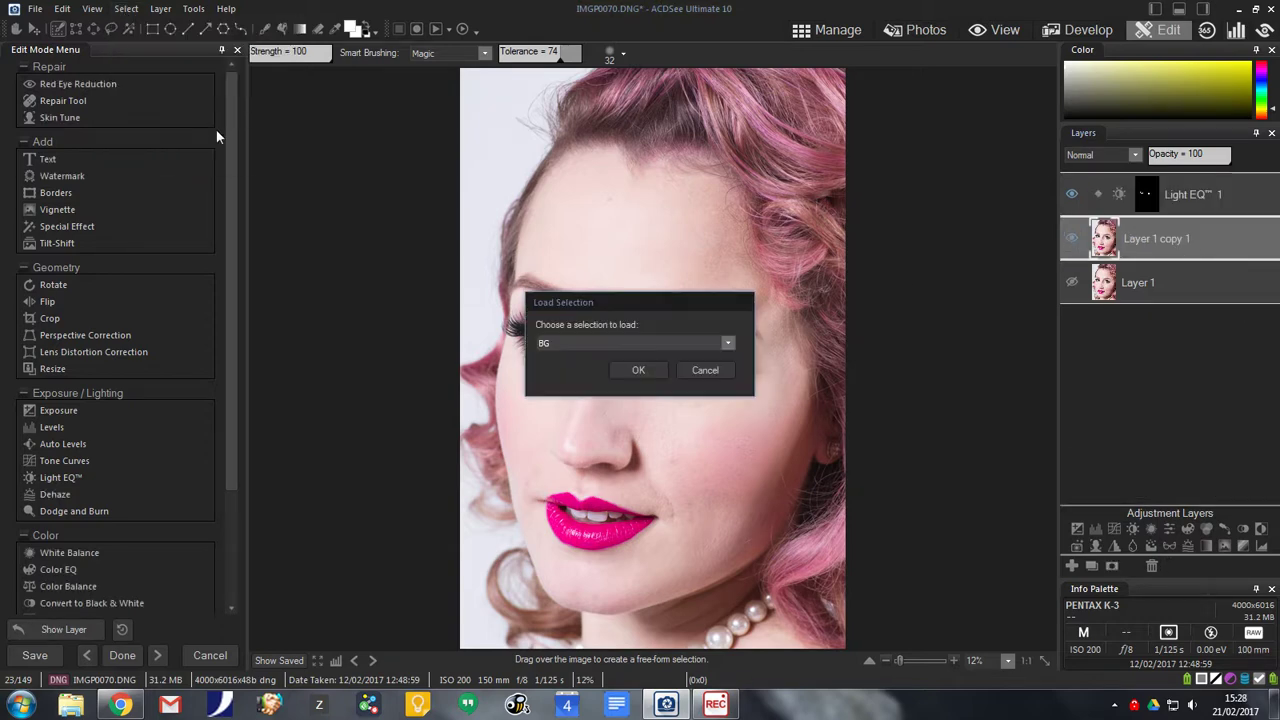
pyautogui.click(728, 343)
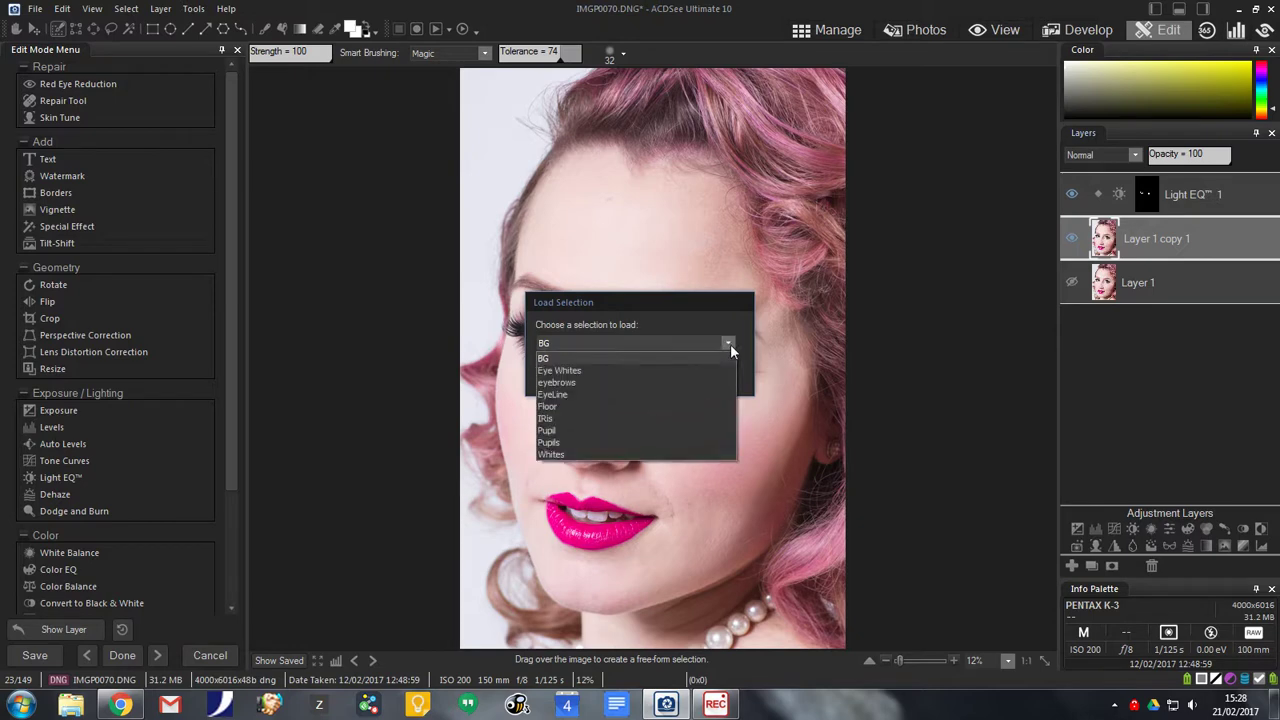
pyautogui.click(583, 455)
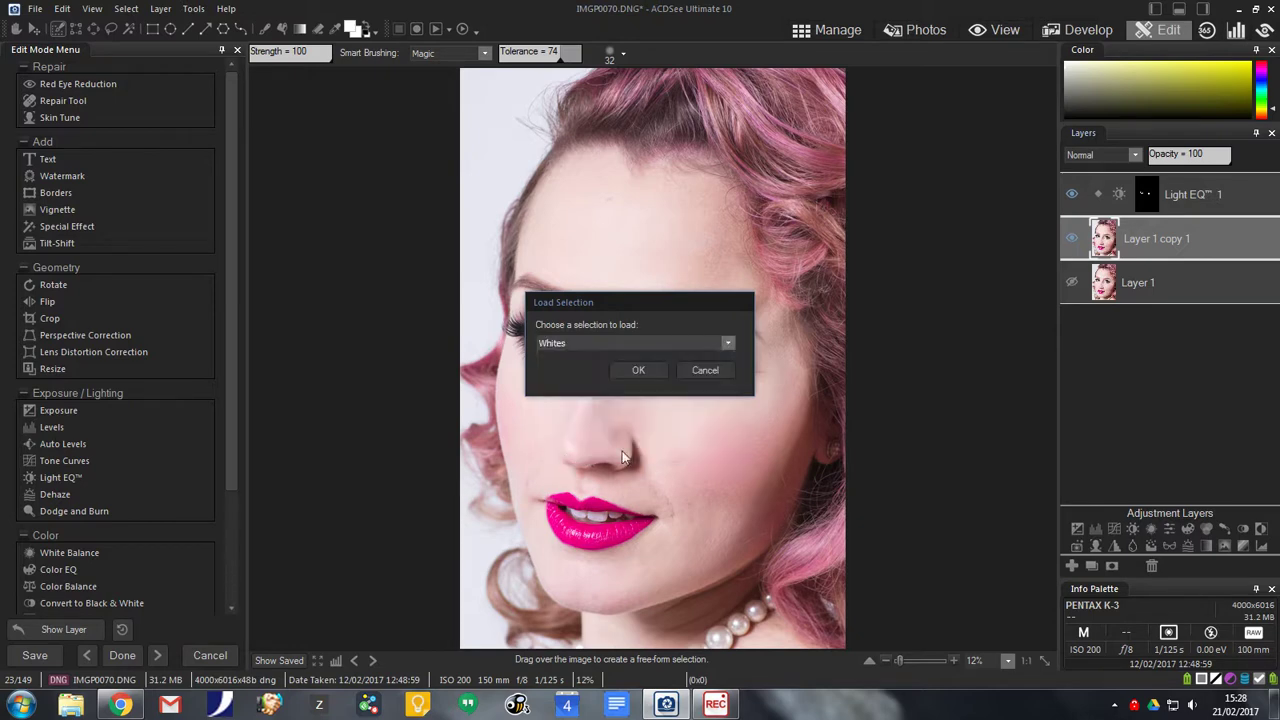
pyautogui.click(640, 370)
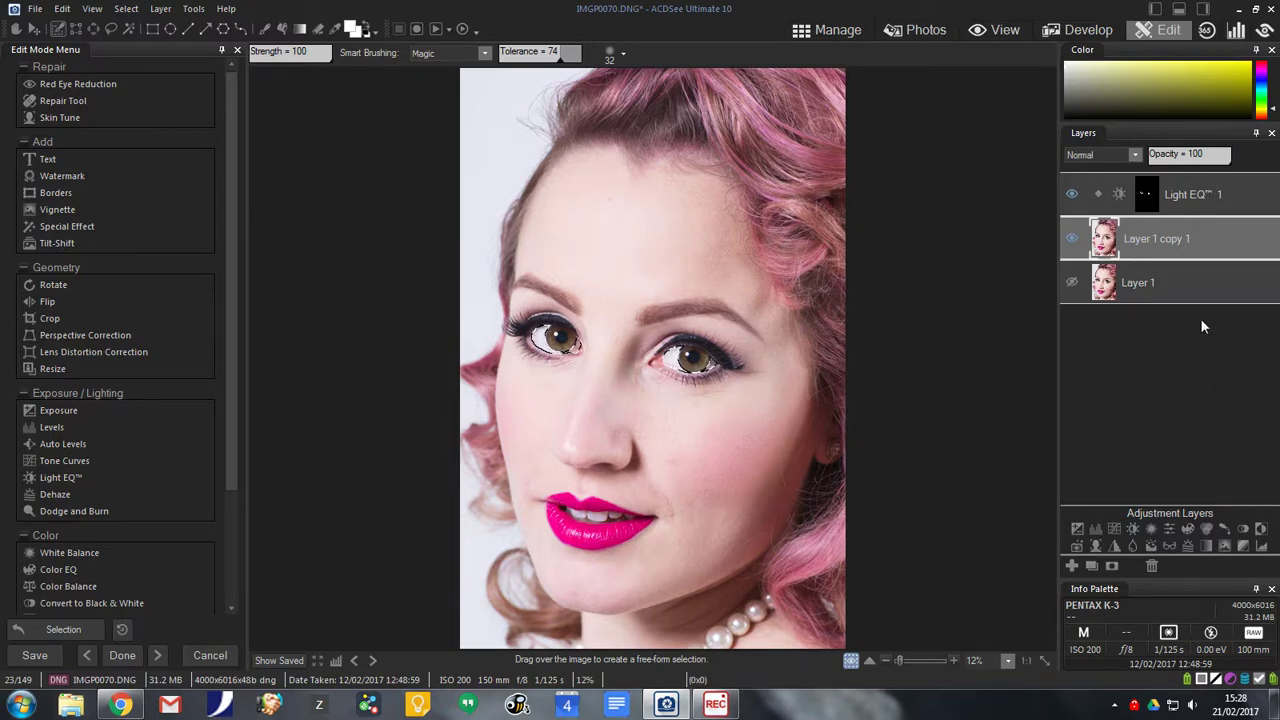
# - Add a Color EQ adjustment layer and zoom to 50% with both eyes in view
pyautogui.click(1187, 527)
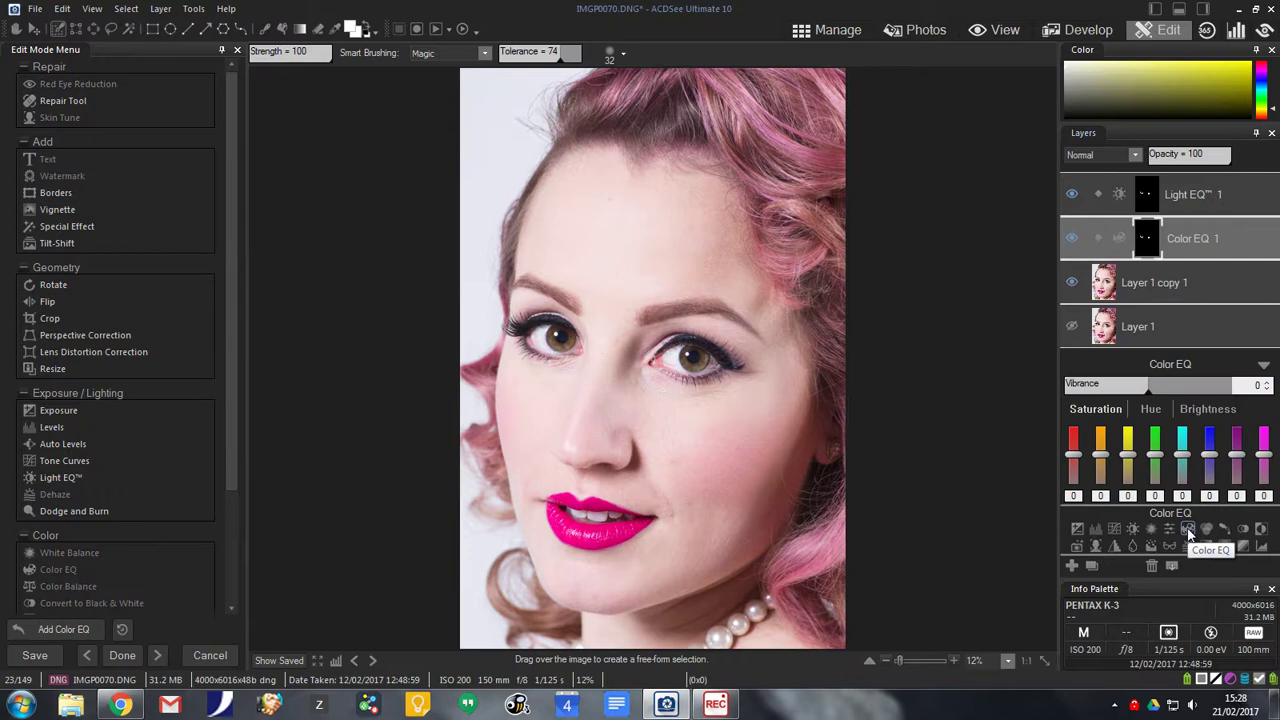
pyautogui.click(1008, 660)
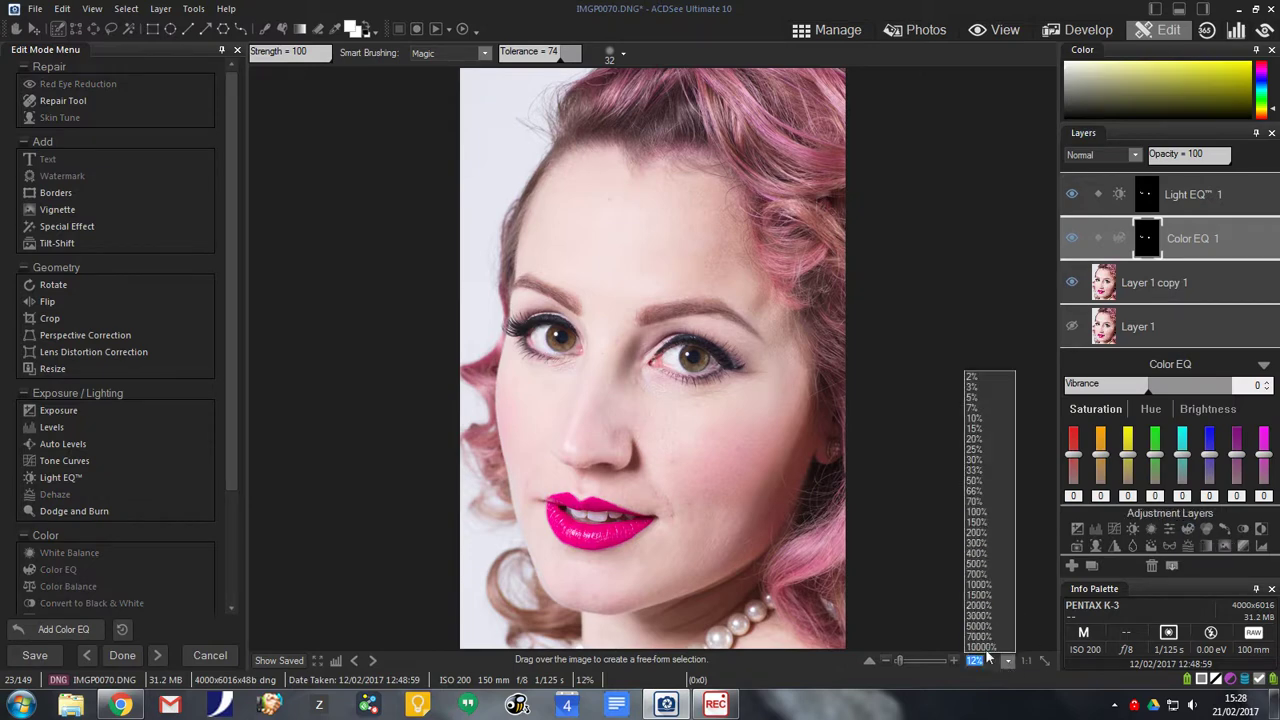
pyautogui.click(977, 482)
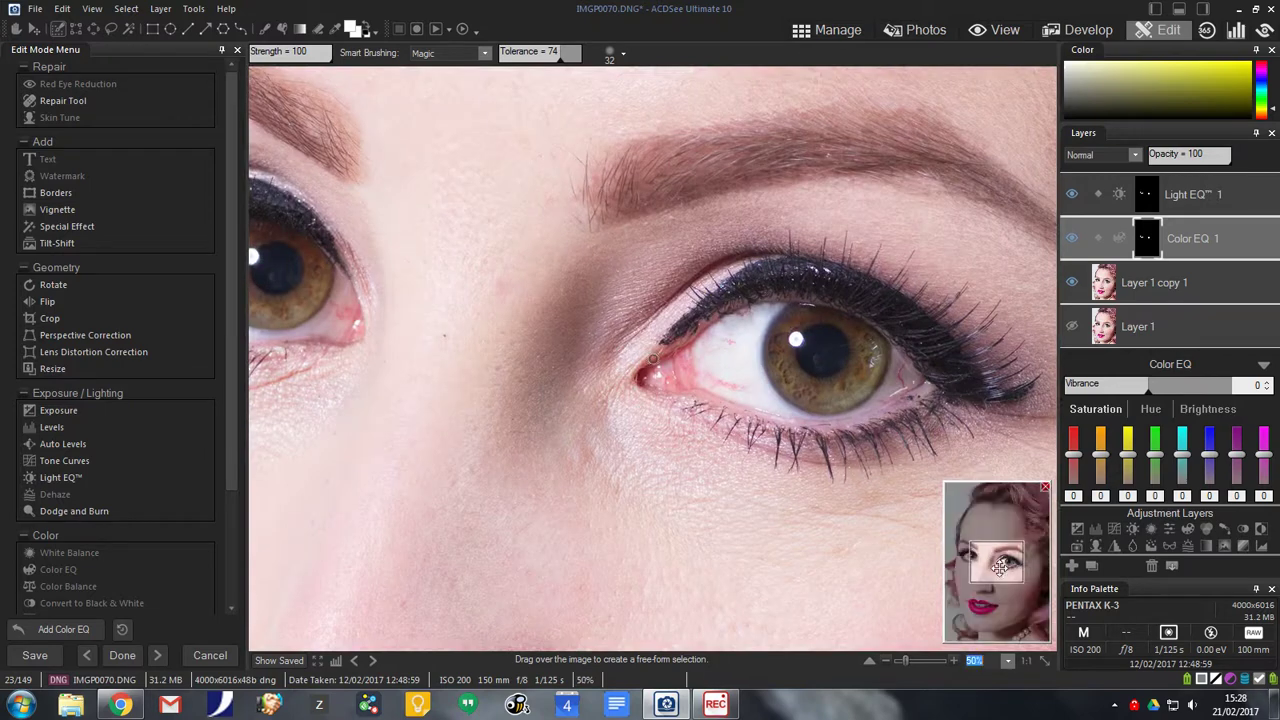
pyautogui.click(998, 565)
pyautogui.moveTo(998, 565); pyautogui.dragTo(993, 563)
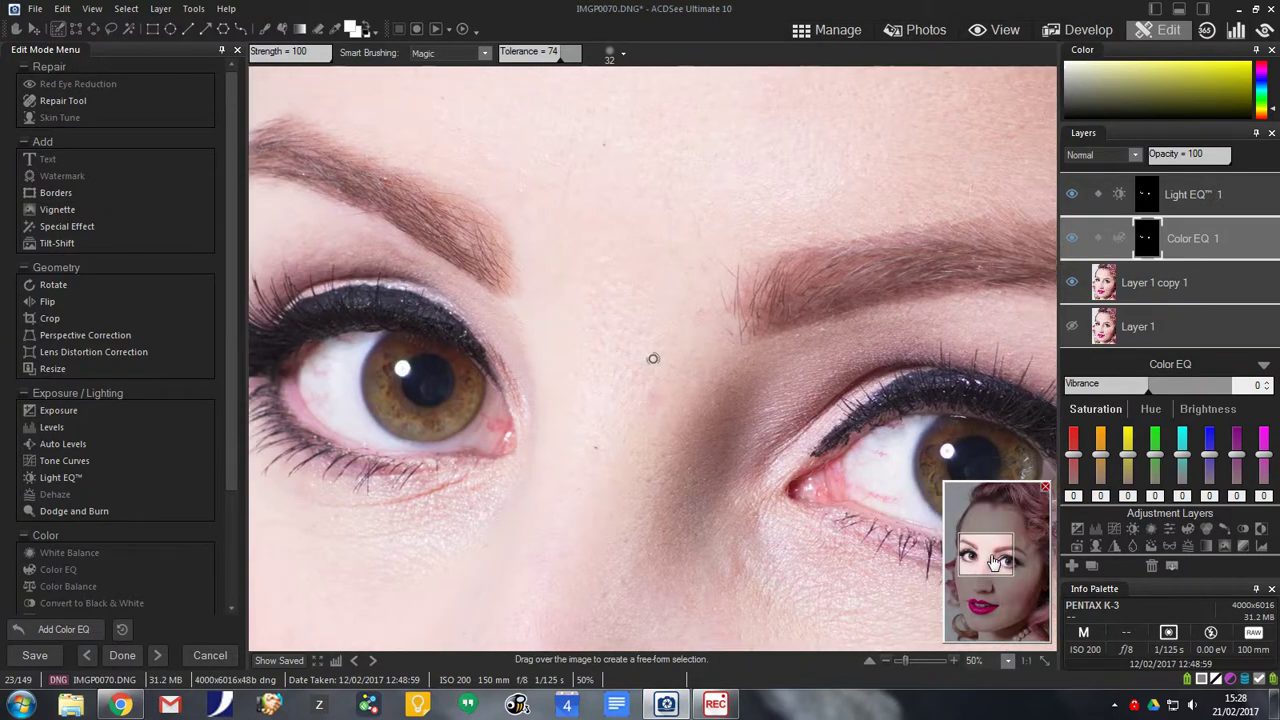
pyautogui.click(1044, 487)
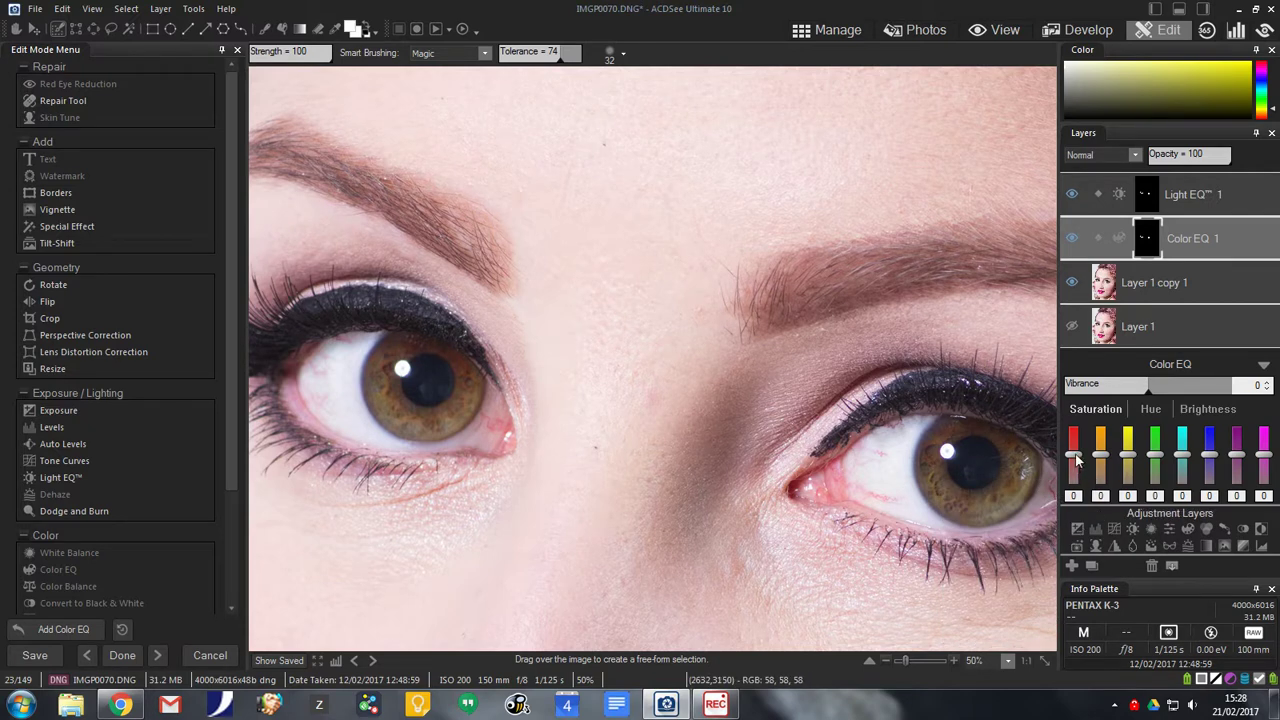
# - Lower Color EQ saturation to red -50, purple -28 and magenta -45
pyautogui.moveTo(1074, 456)
pyautogui.mouseDown()
pyautogui.moveTo(1077, 500)
pyautogui.moveTo(1076, 476)
pyautogui.mouseUp()
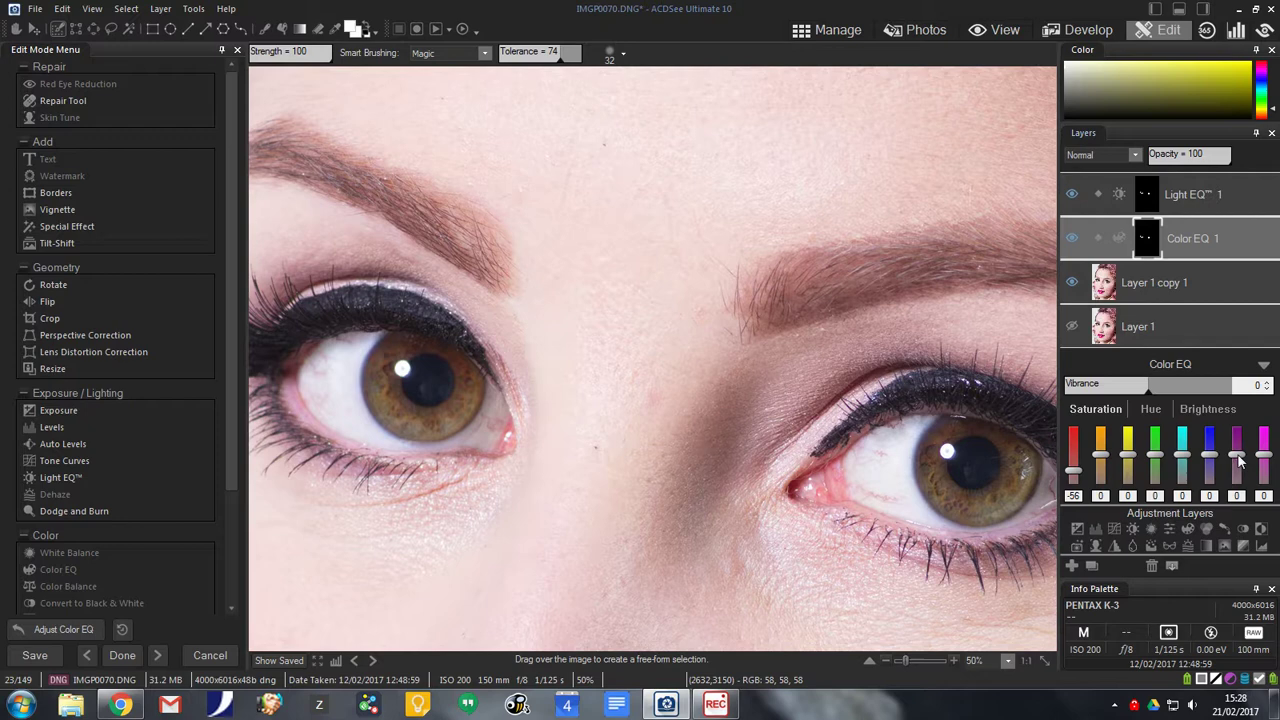
pyautogui.moveTo(1238, 455); pyautogui.dragTo(1266, 470)
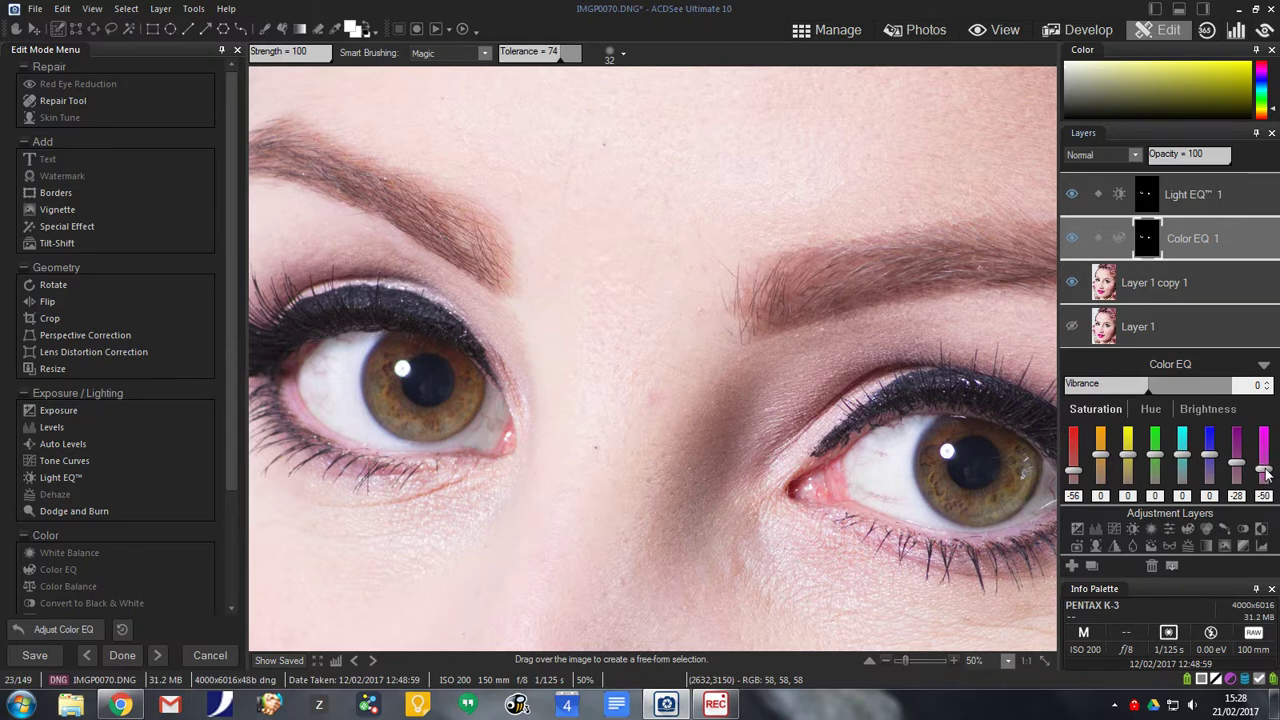
pyautogui.moveTo(1266, 476); pyautogui.dragTo(1266, 472)
pyautogui.moveTo(1077, 477); pyautogui.dragTo(1076, 474)
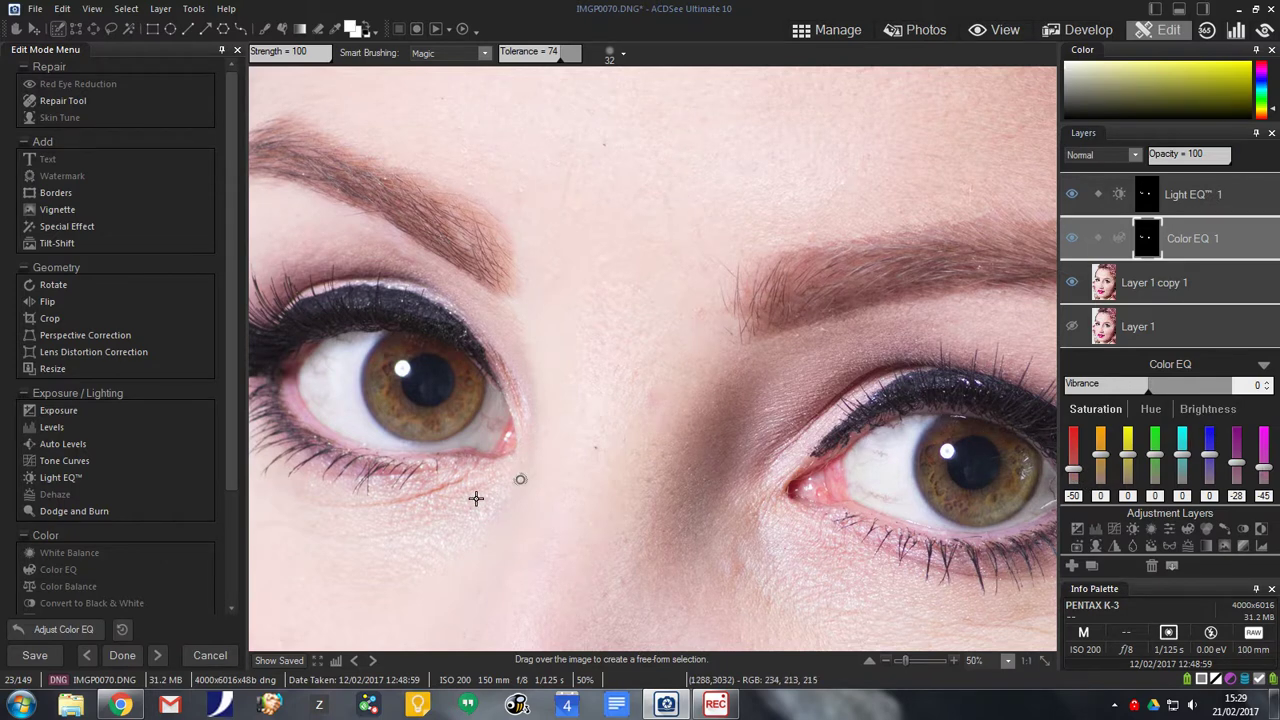
# - On the Color EQ Brightness tab, raise red to 20 and purple and magenta to 12 and 15
pyautogui.click(1218, 412)
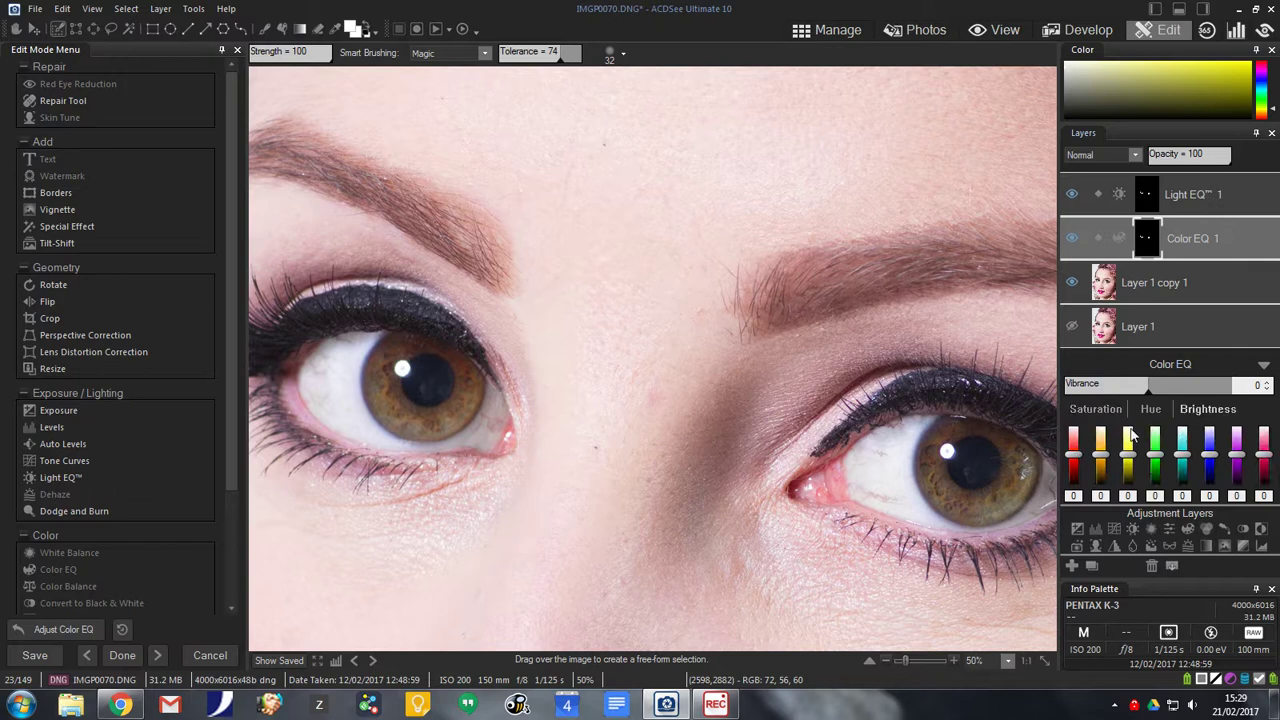
pyautogui.moveTo(1075, 457); pyautogui.dragTo(1076, 451)
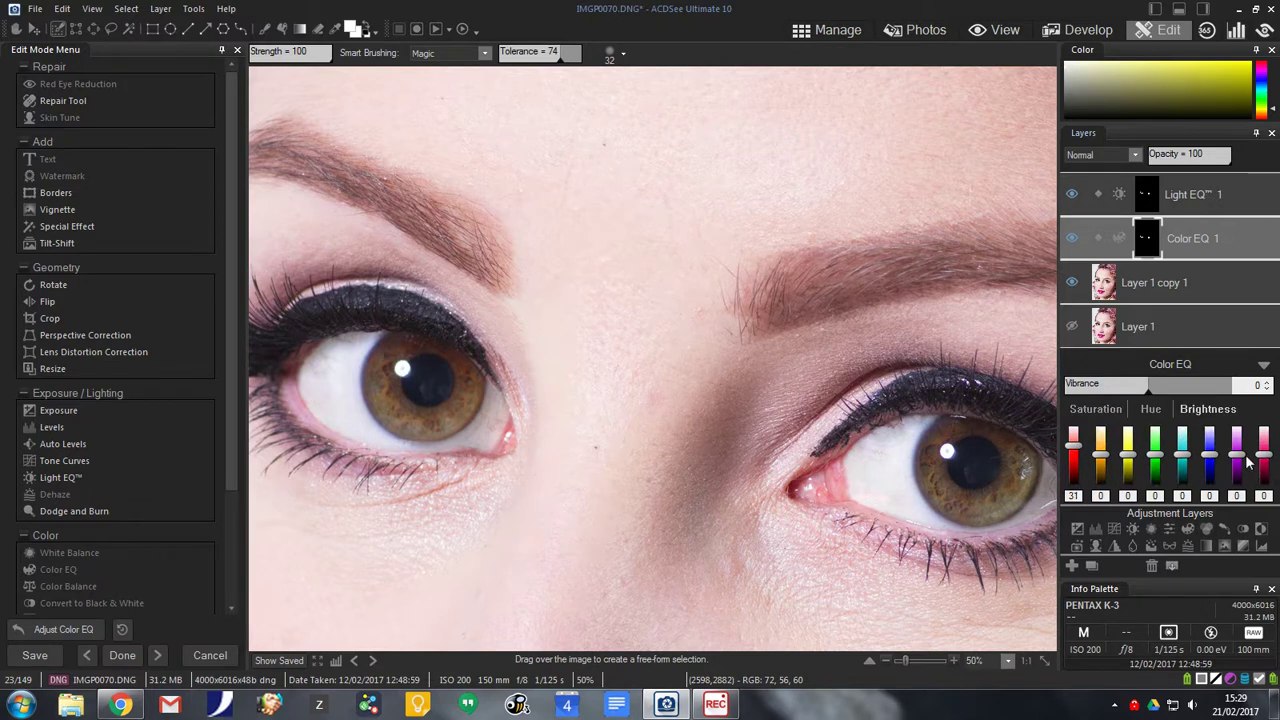
pyautogui.moveTo(1238, 457); pyautogui.dragTo(1262, 458)
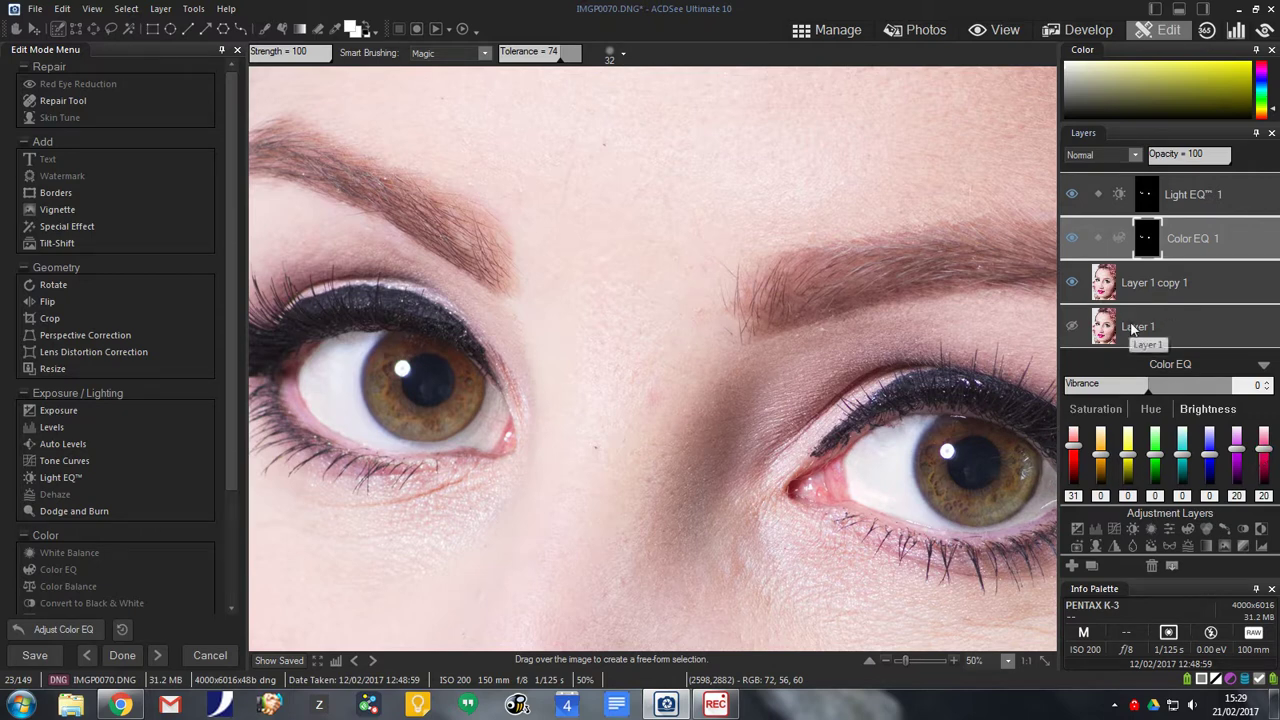
# - Toggle the Color EQ layer's visibility on and off to compare before and after
pyautogui.click(1071, 241)
pyautogui.click(1071, 241)
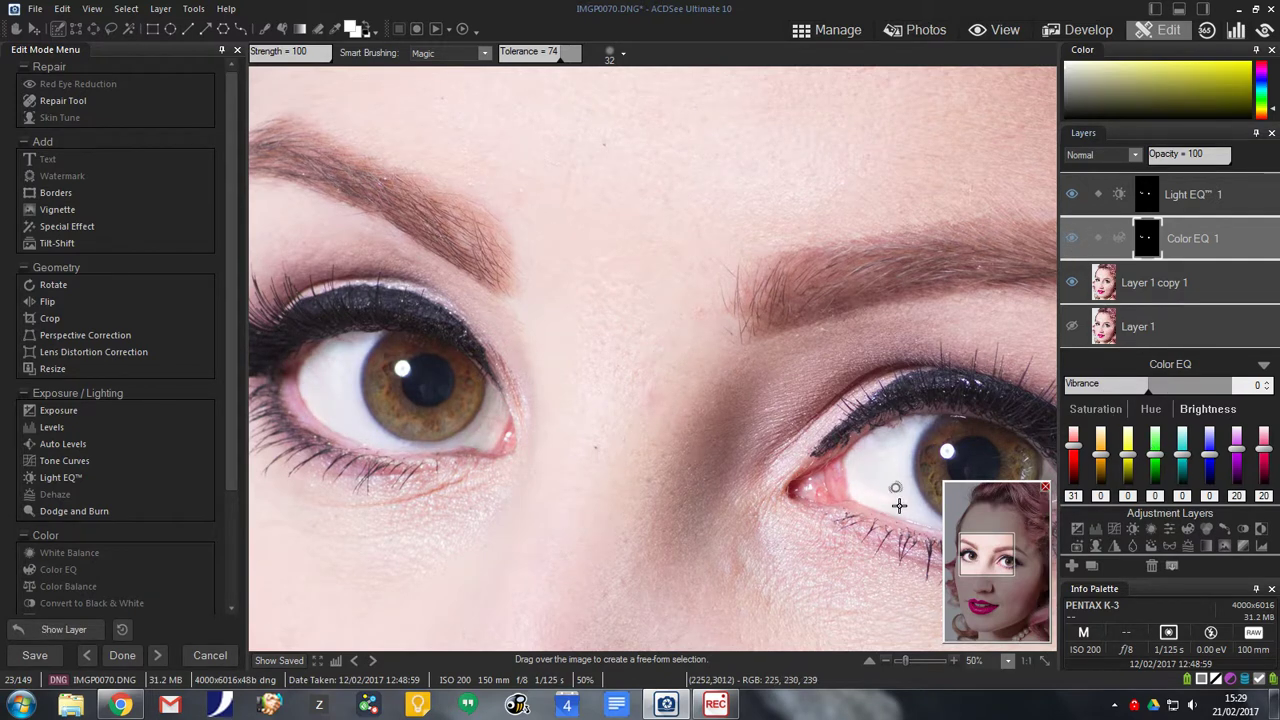
pyautogui.click(1076, 243)
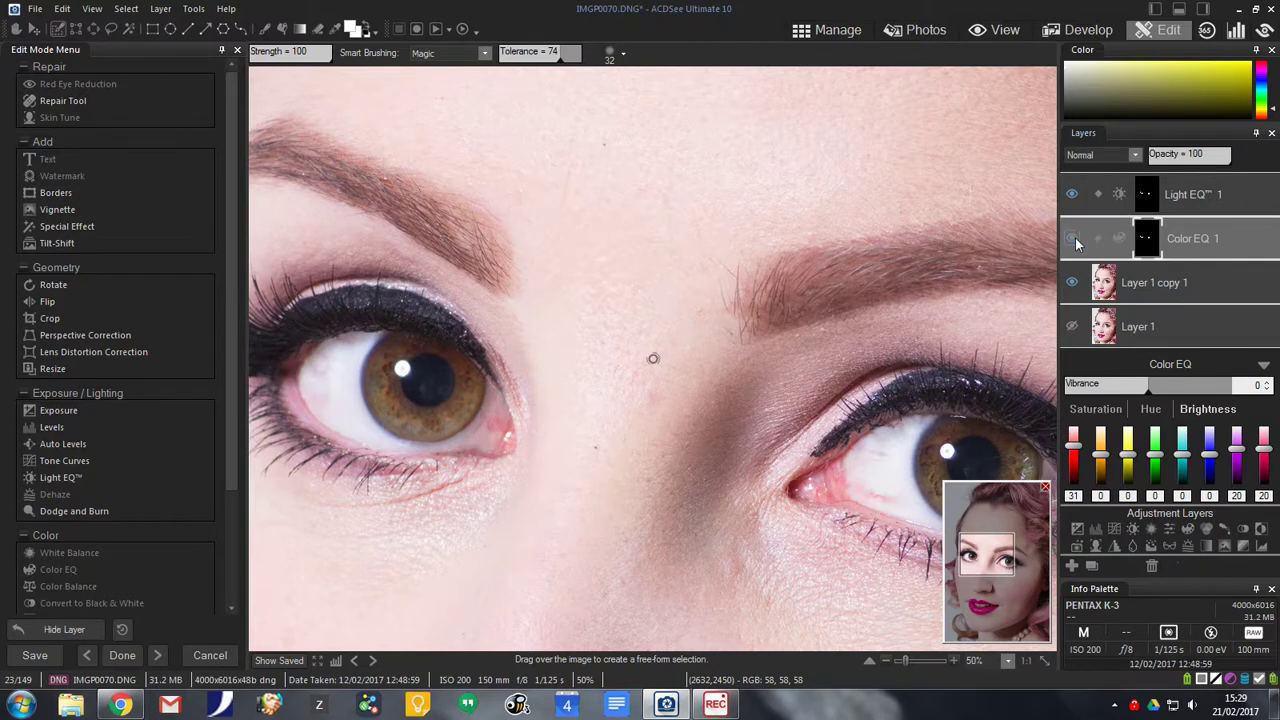
pyautogui.click(1076, 243)
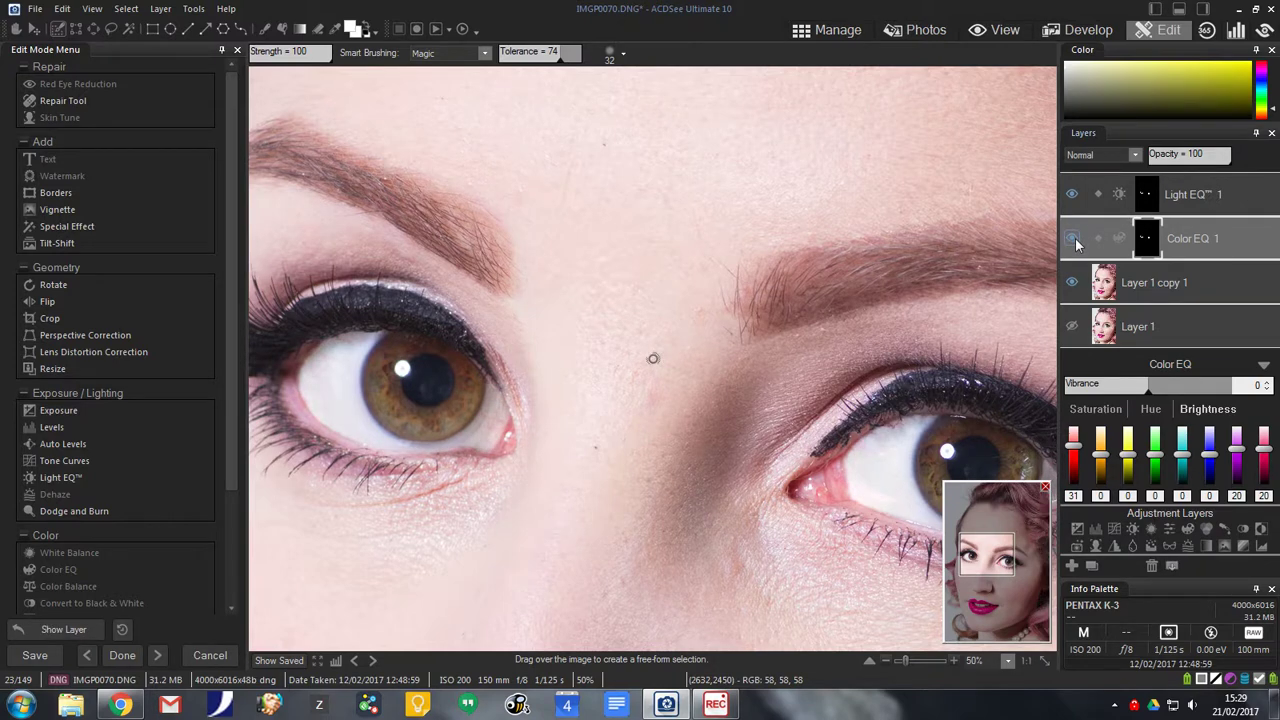
pyautogui.click(1076, 243)
pyautogui.click(1078, 241)
# - Lower the Color EQ vibrance to -25, comparing with the layer hidden and shown
pyautogui.moveTo(1146, 398); pyautogui.dragTo(1121, 391)
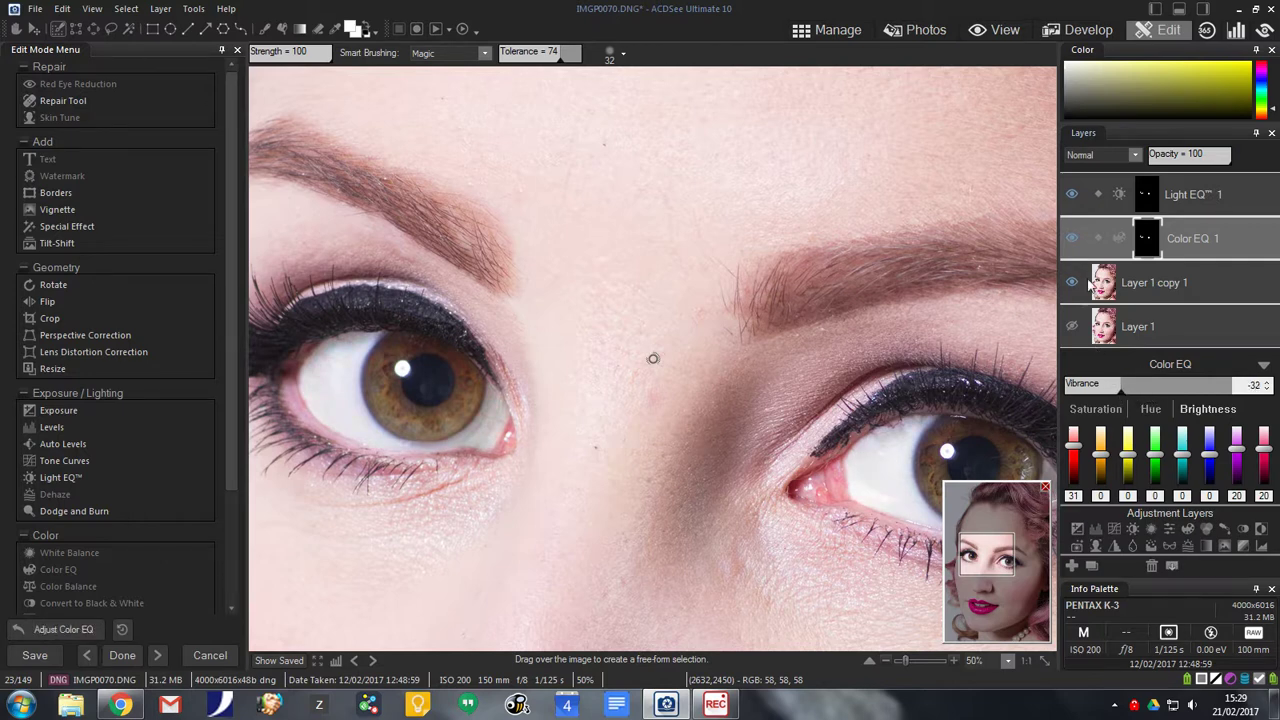
pyautogui.click(1073, 240)
pyautogui.click(1073, 240)
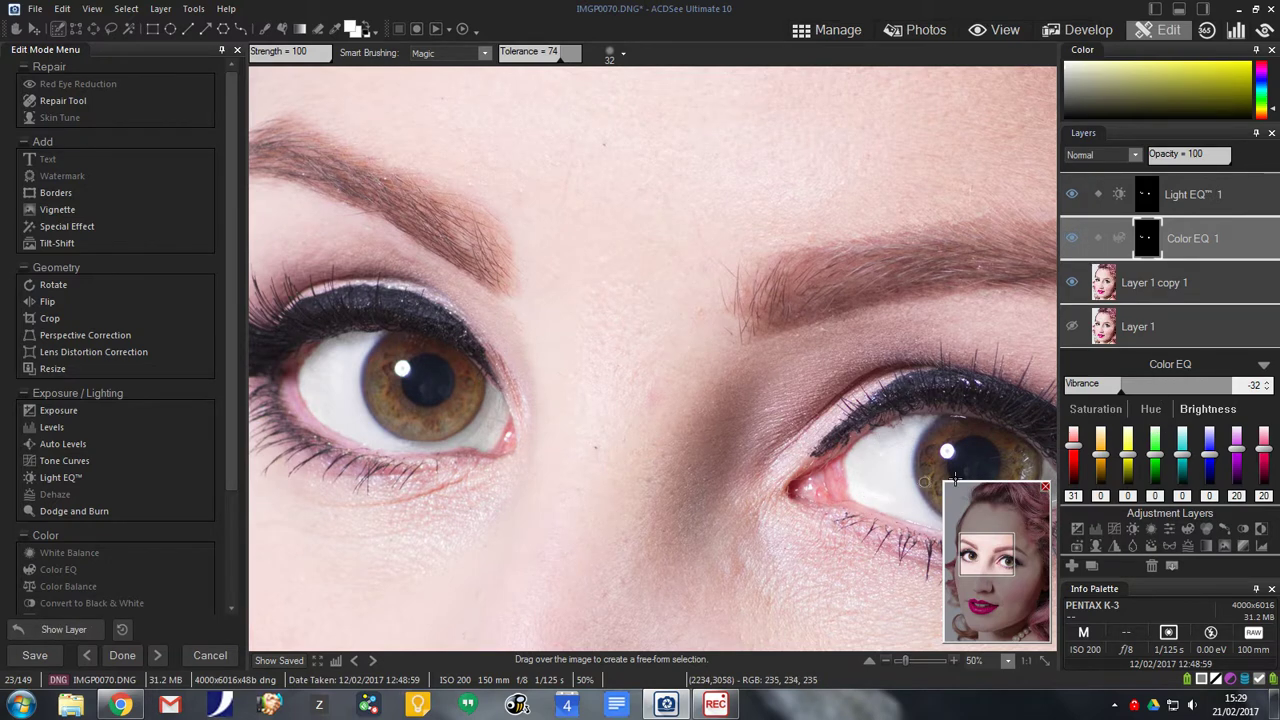
pyautogui.moveTo(1121, 391); pyautogui.dragTo(1127, 391)
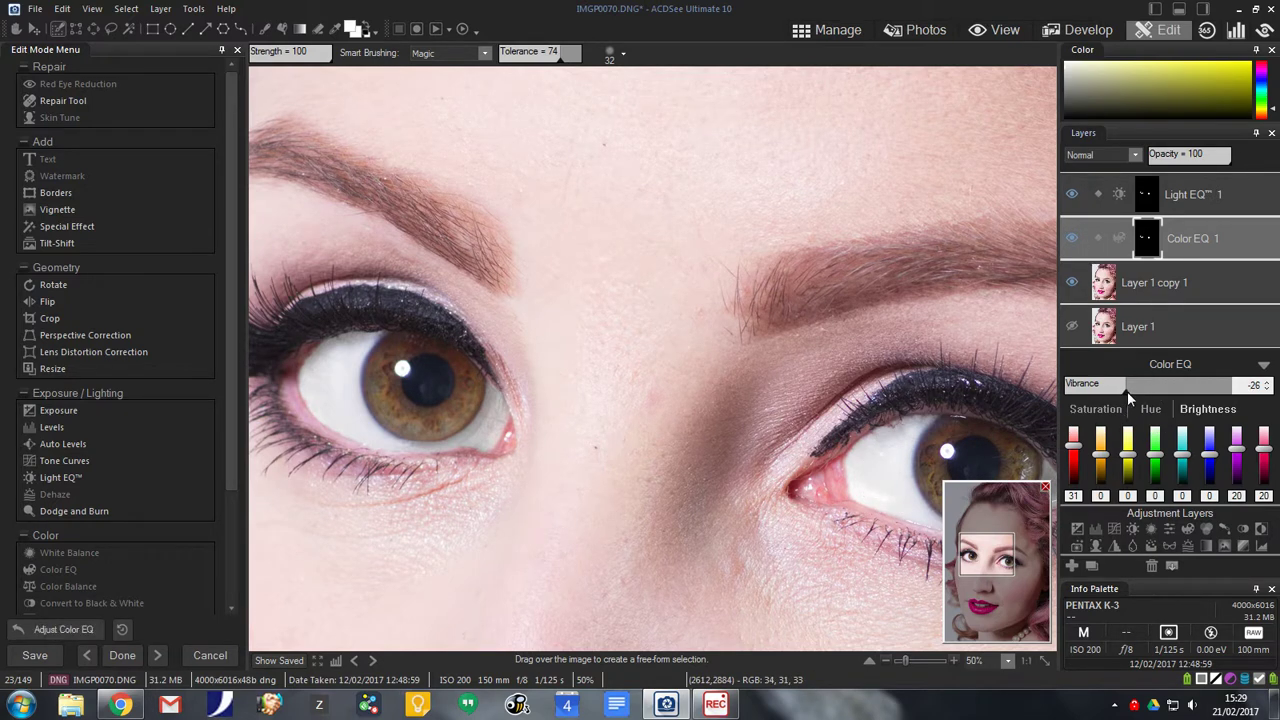
pyautogui.scroll(-5, 1265, 457)
pyautogui.scroll(-8, 1238, 457)
pyautogui.scroll(-11, 1073, 457)
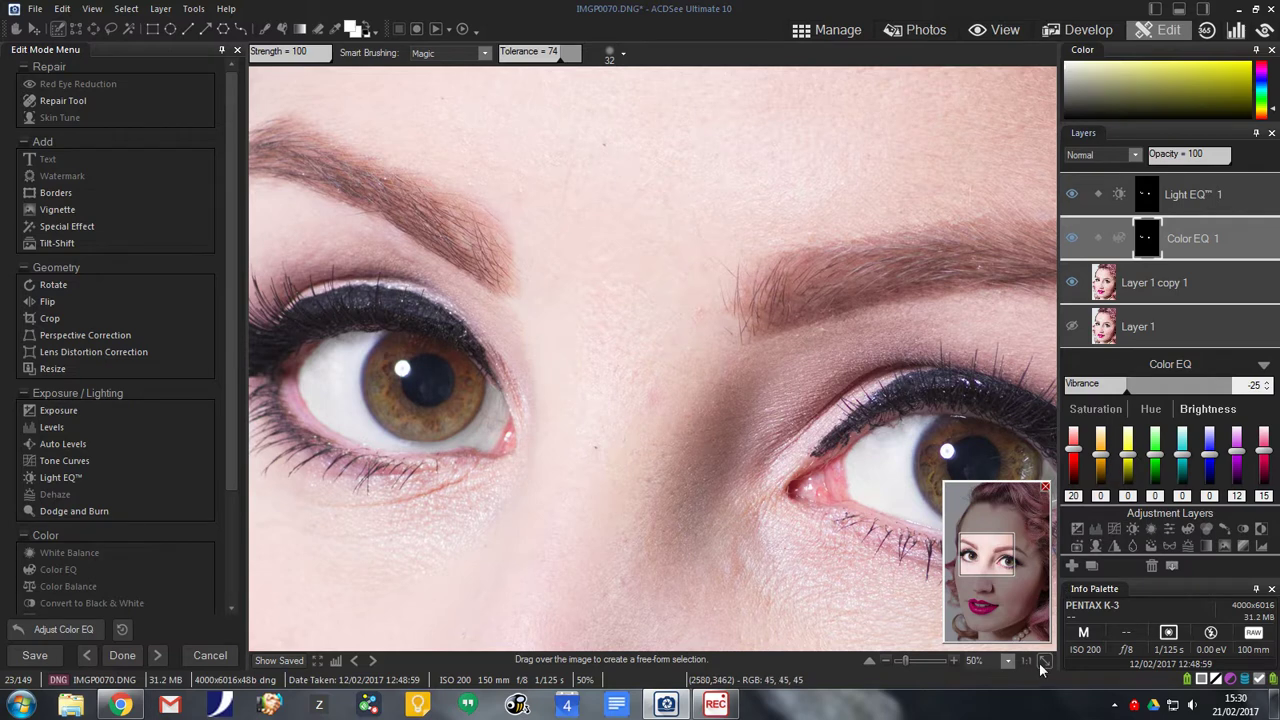
pyautogui.click(1072, 240)
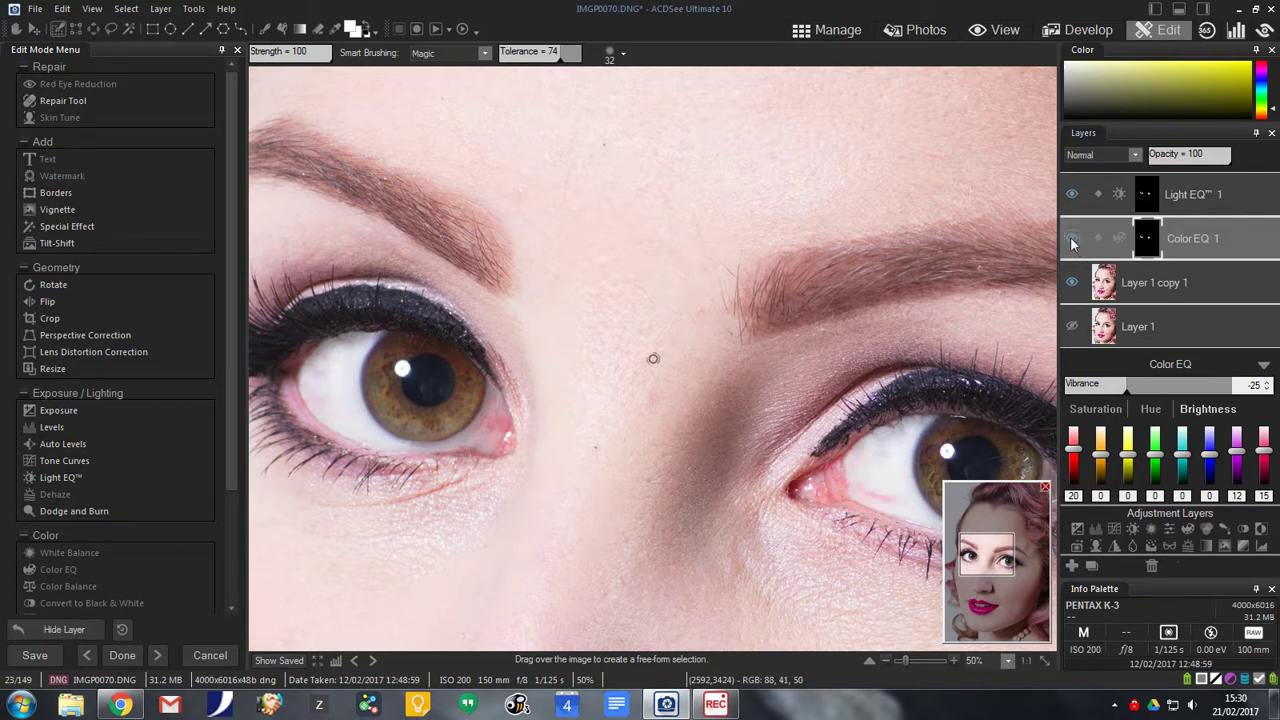
pyautogui.click(1072, 240)
pyautogui.click(1072, 240)
pyautogui.click(1072, 240)
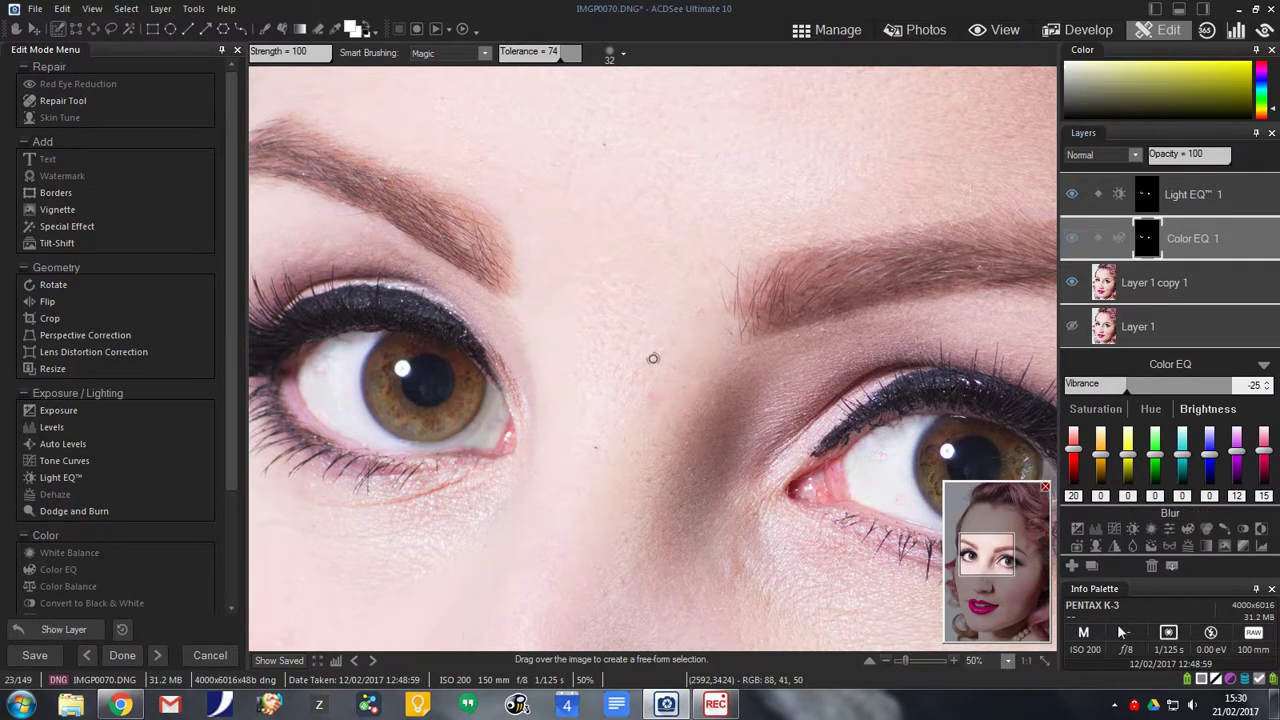
pyautogui.click(1044, 660)
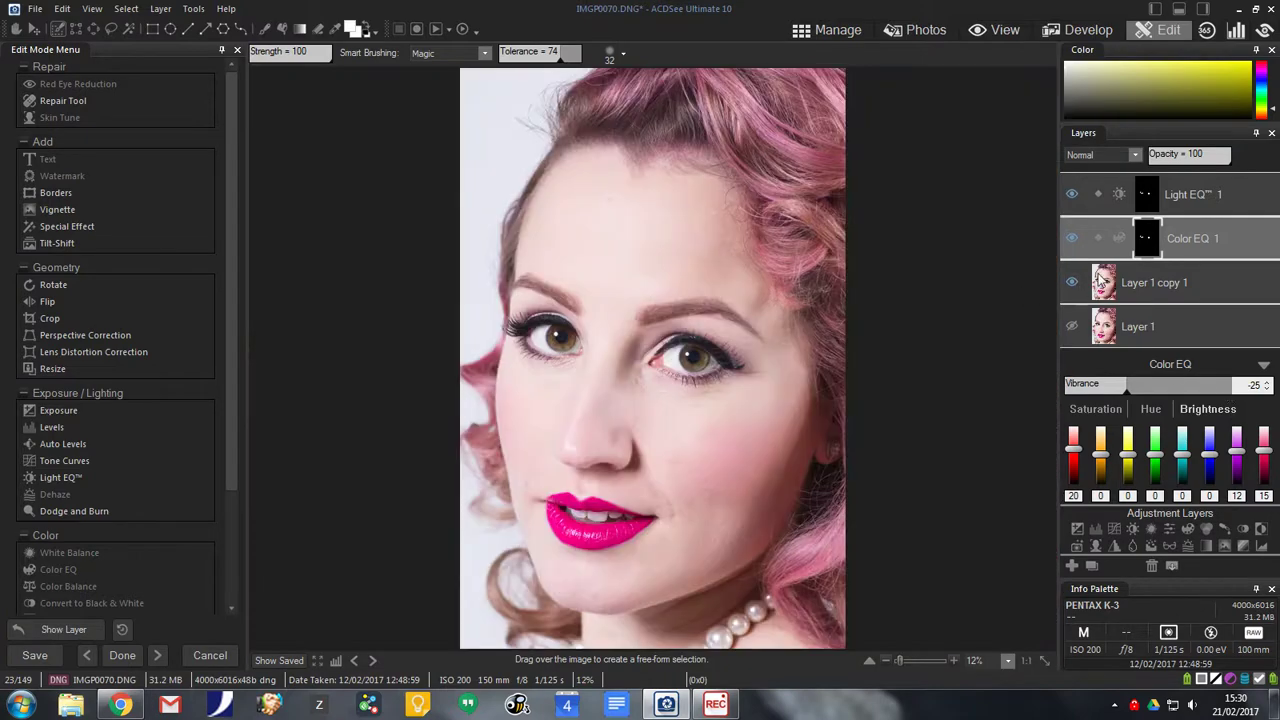
pyautogui.click(1072, 240)
pyautogui.click(1073, 240)
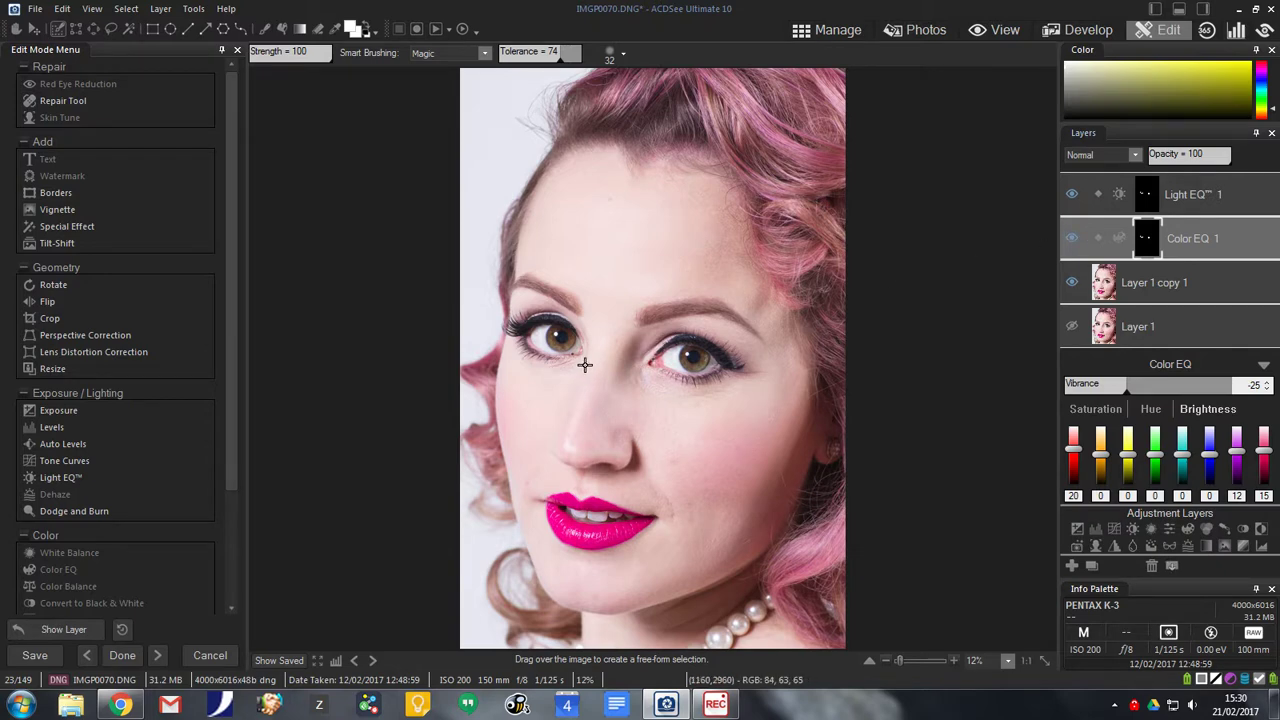
pyautogui.click(1071, 245)
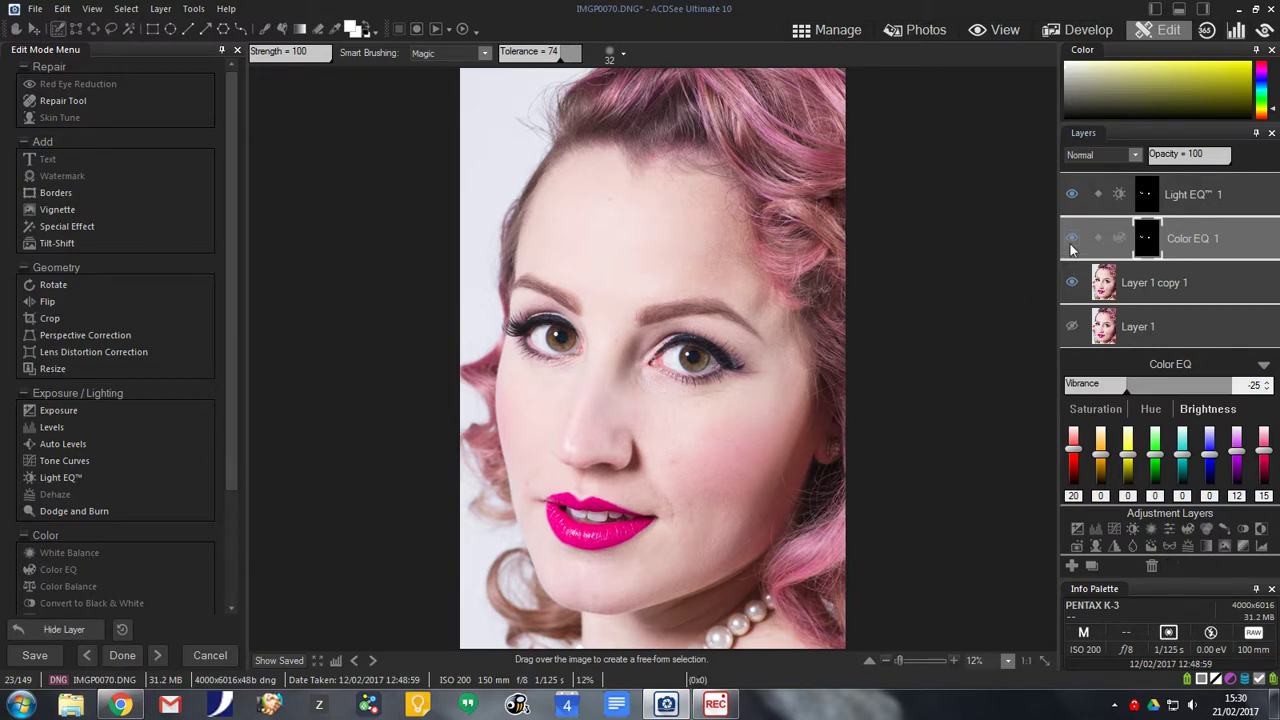
pyautogui.click(1071, 245)
pyautogui.click(1071, 245)
pyautogui.click(1071, 245)
pyautogui.click(1071, 245)
pyautogui.click(1071, 245)
# - On Layer 1 copy 1, load the saved eye-whites selection and add a Noise Reduction layer
pyautogui.click(1176, 288)
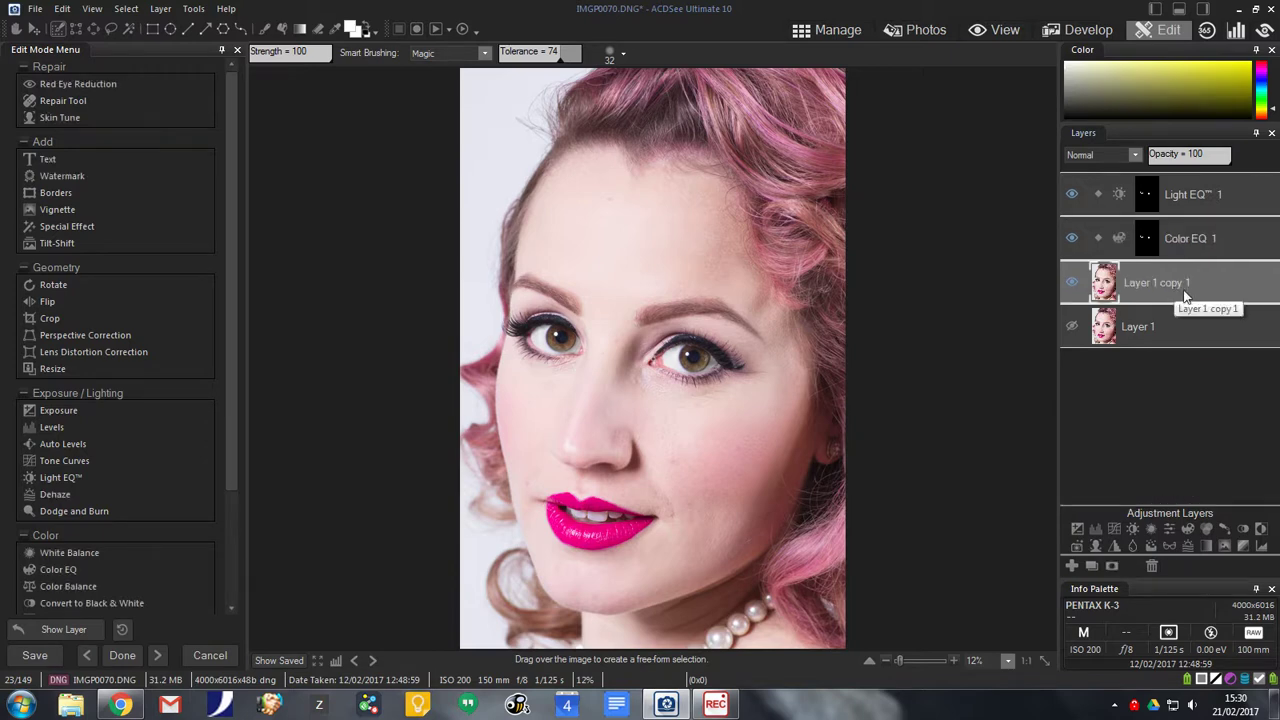
pyautogui.click(127, 12)
pyautogui.click(180, 121)
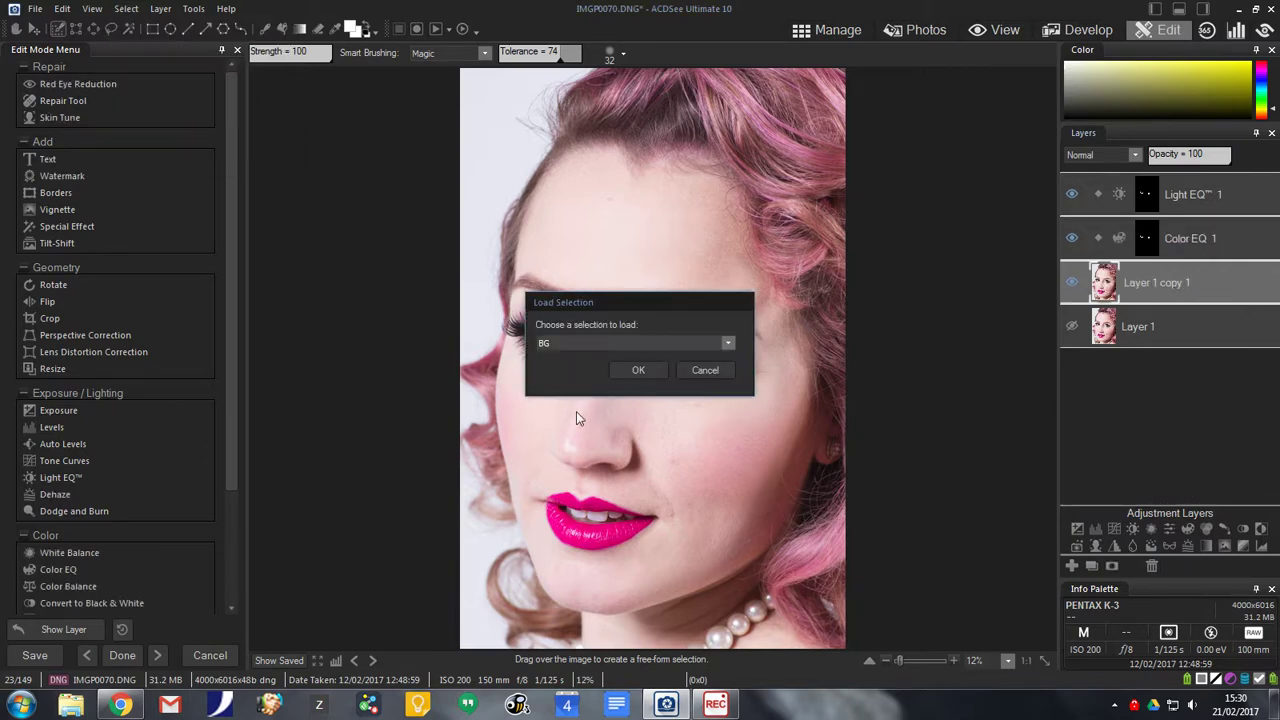
pyautogui.click(602, 343)
pyautogui.click(611, 454)
pyautogui.click(645, 372)
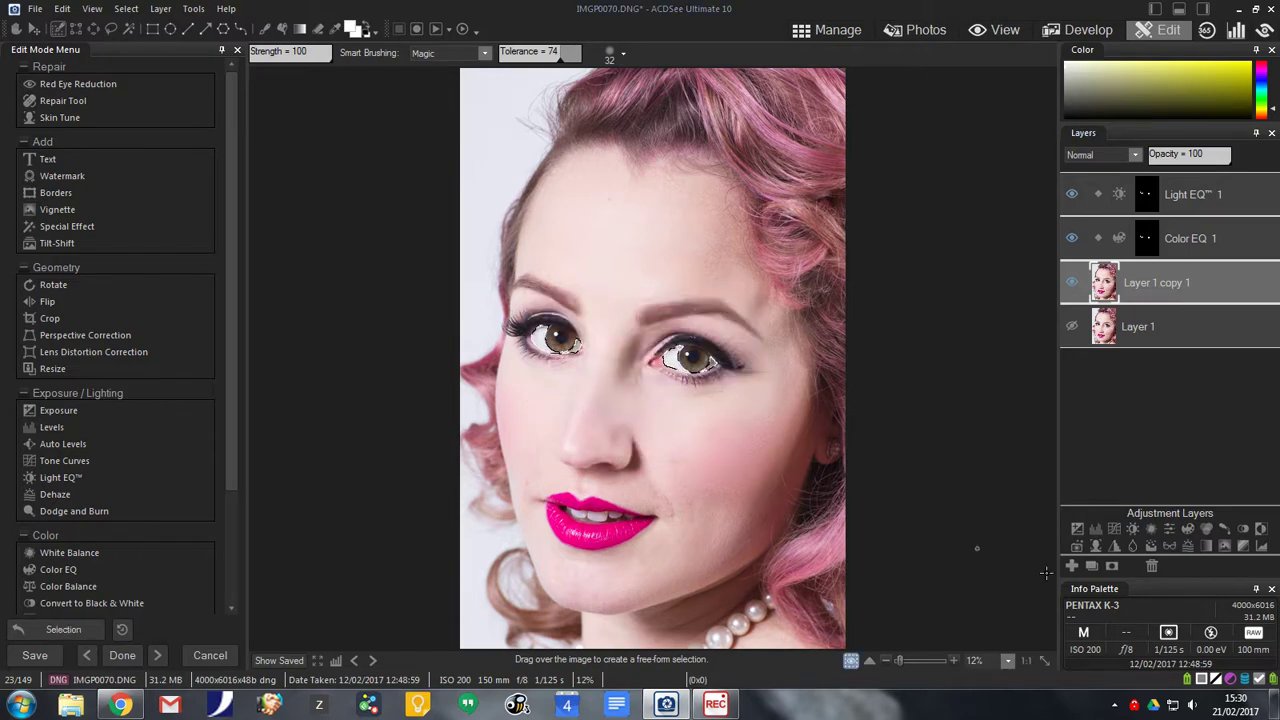
pyautogui.click(1150, 545)
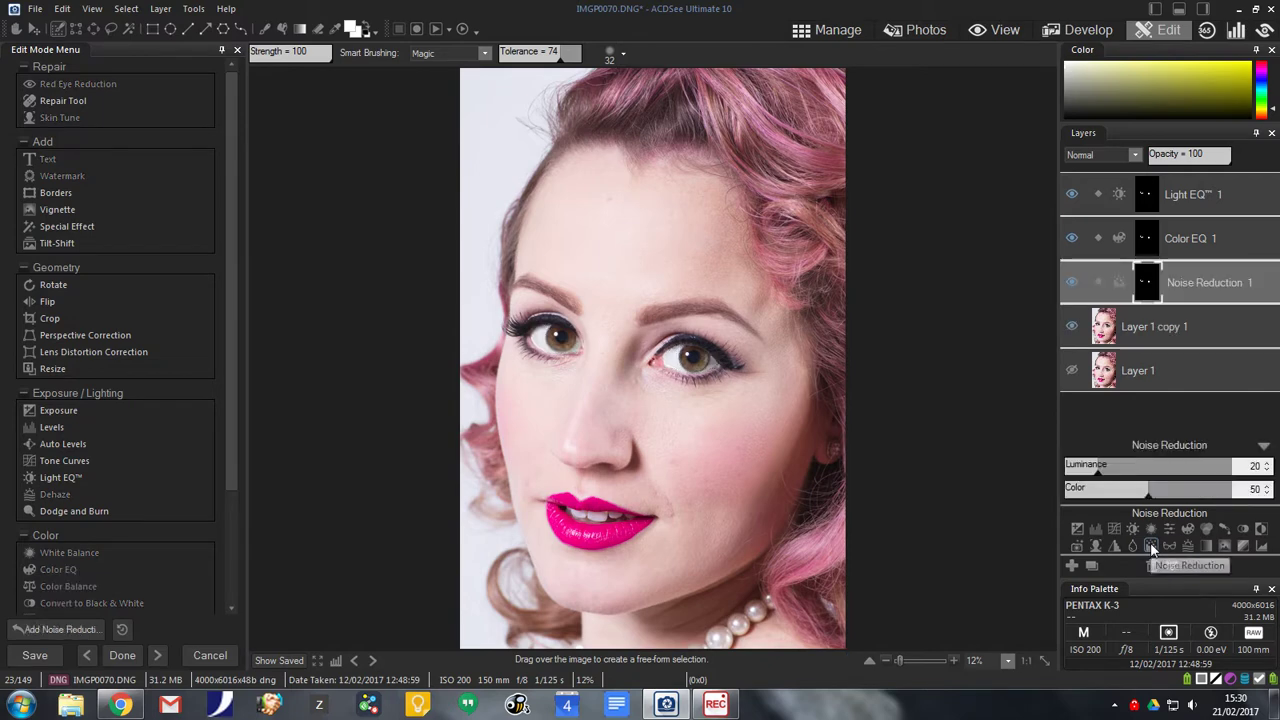
# - Zoom the view from 100% to 50% and pan to show both eyes
pyautogui.click(1027, 661)
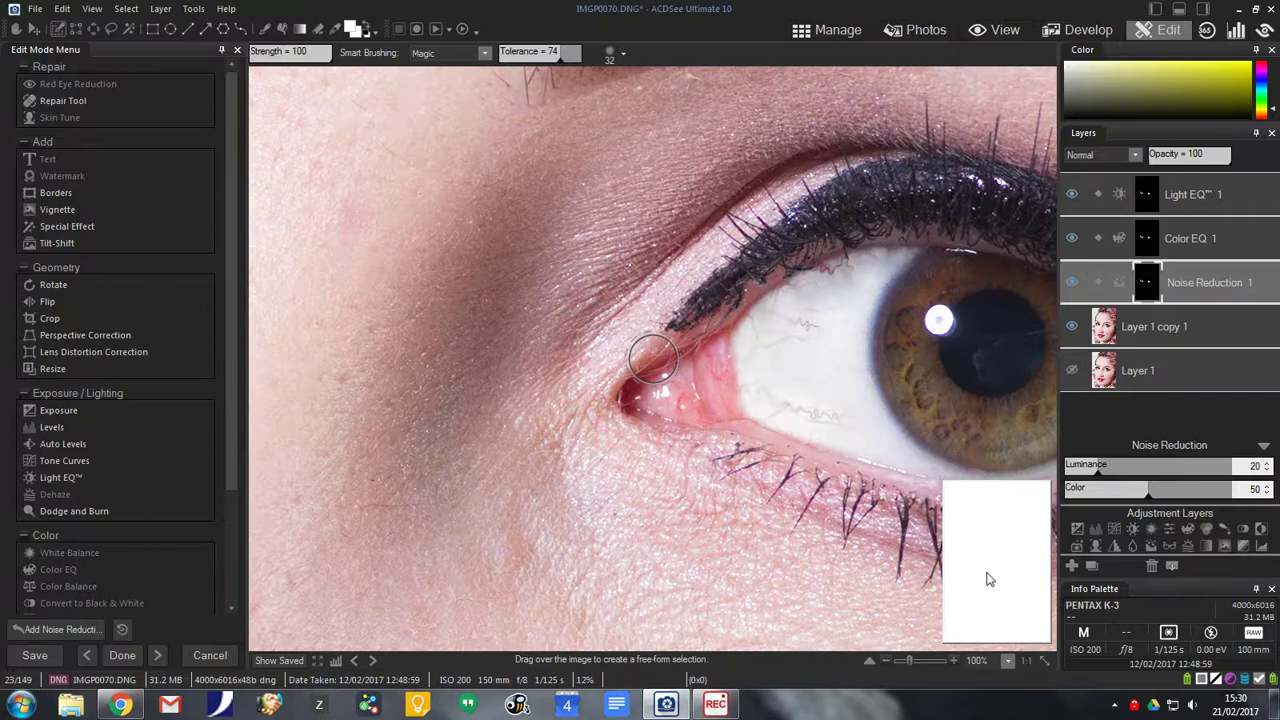
pyautogui.click(1010, 661)
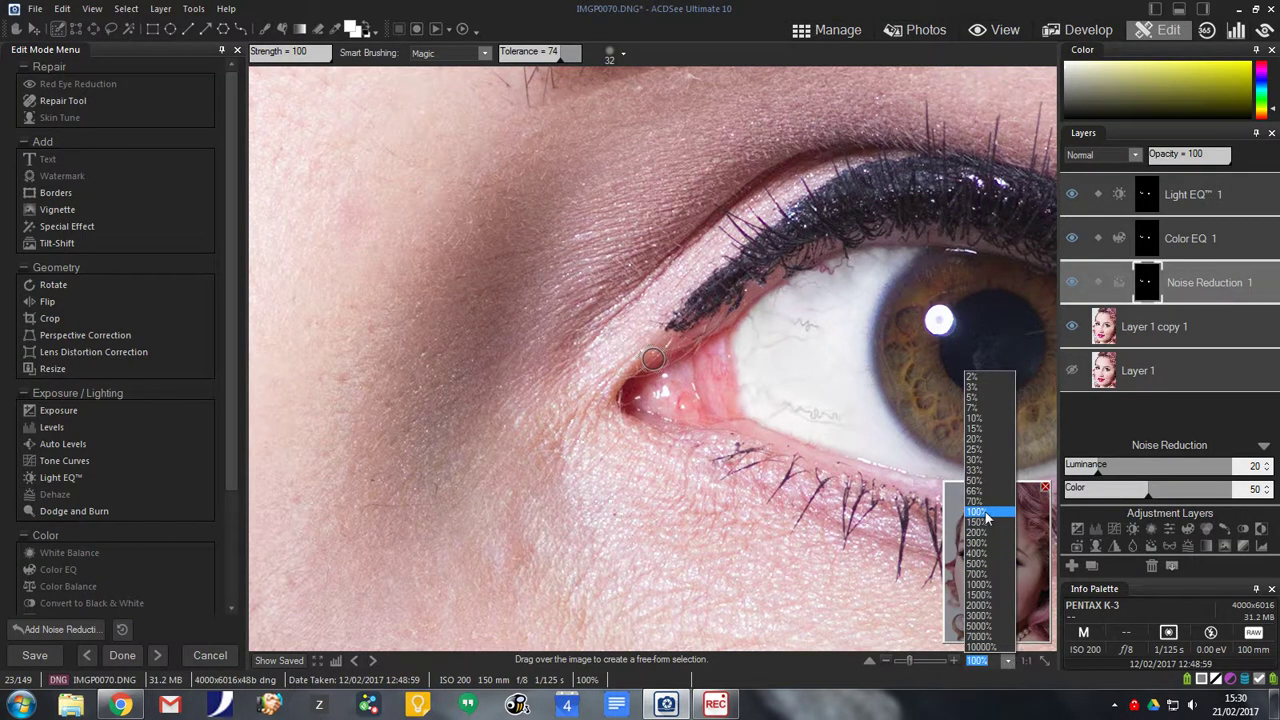
pyautogui.click(985, 513)
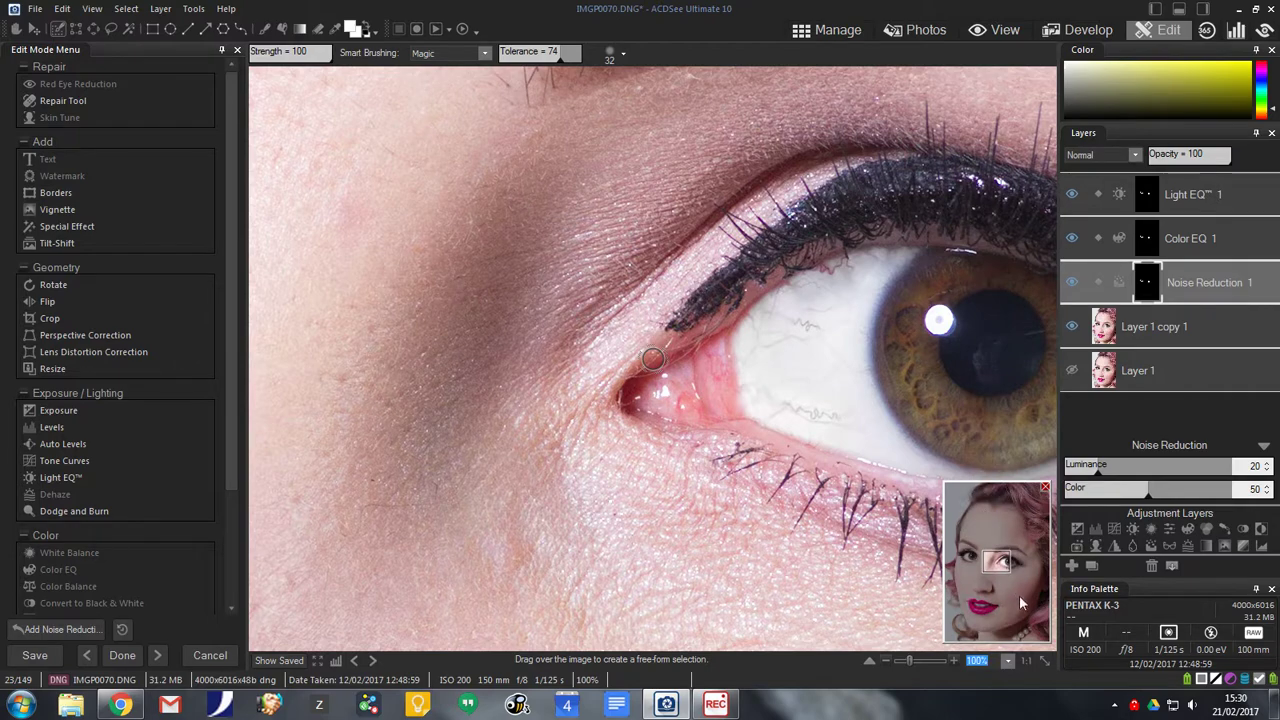
pyautogui.click(1008, 660)
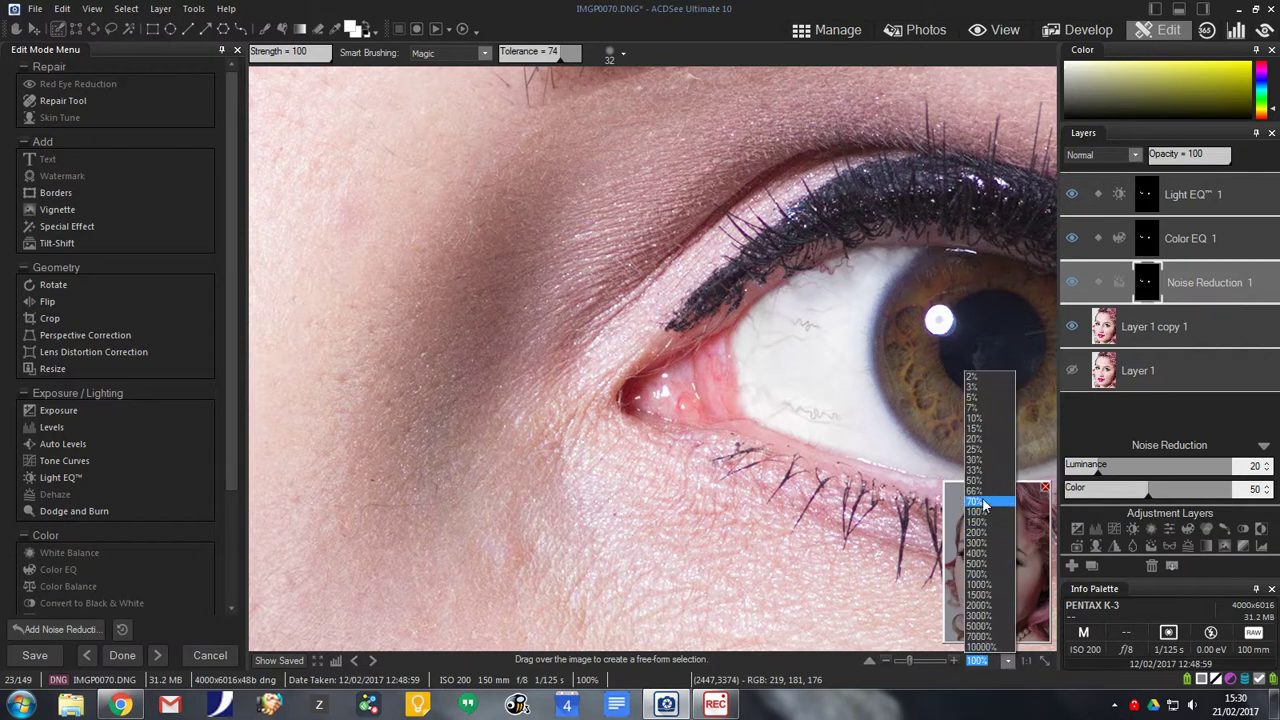
pyautogui.click(980, 484)
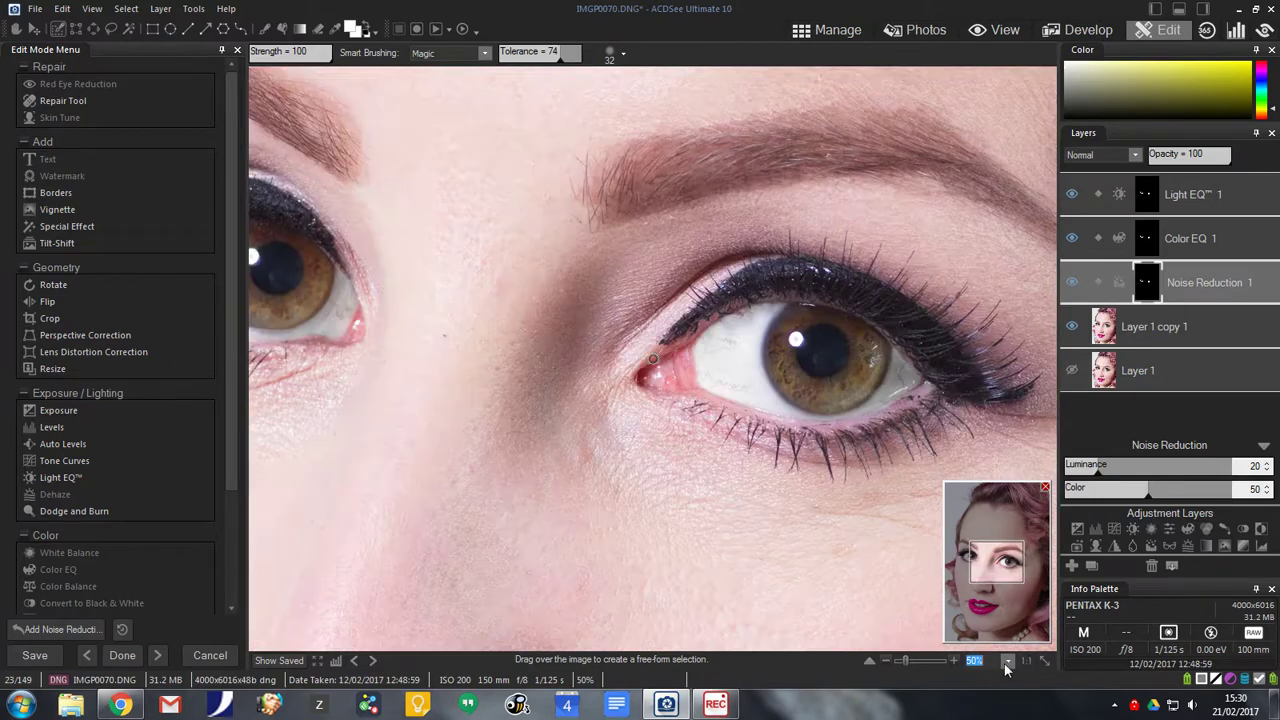
pyautogui.click(1006, 663)
pyautogui.click(1006, 663)
pyautogui.moveTo(995, 570); pyautogui.dragTo(989, 569)
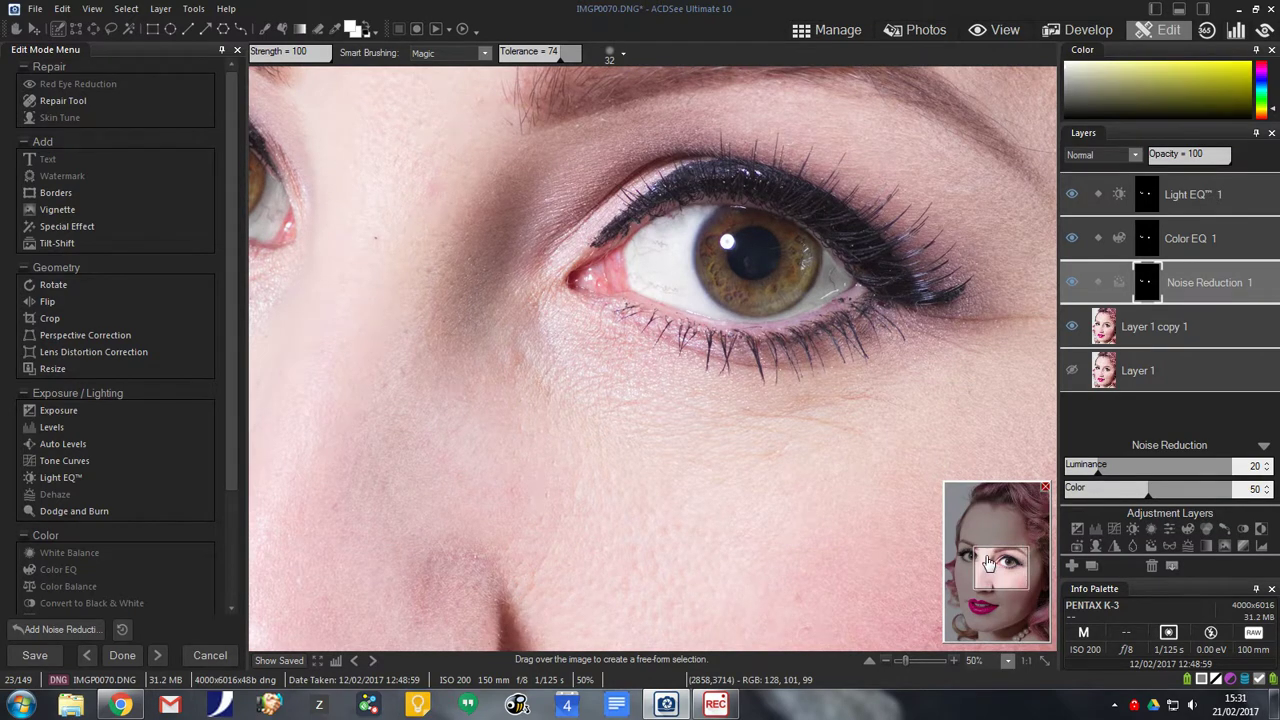
pyautogui.moveTo(988, 563); pyautogui.dragTo(1003, 569)
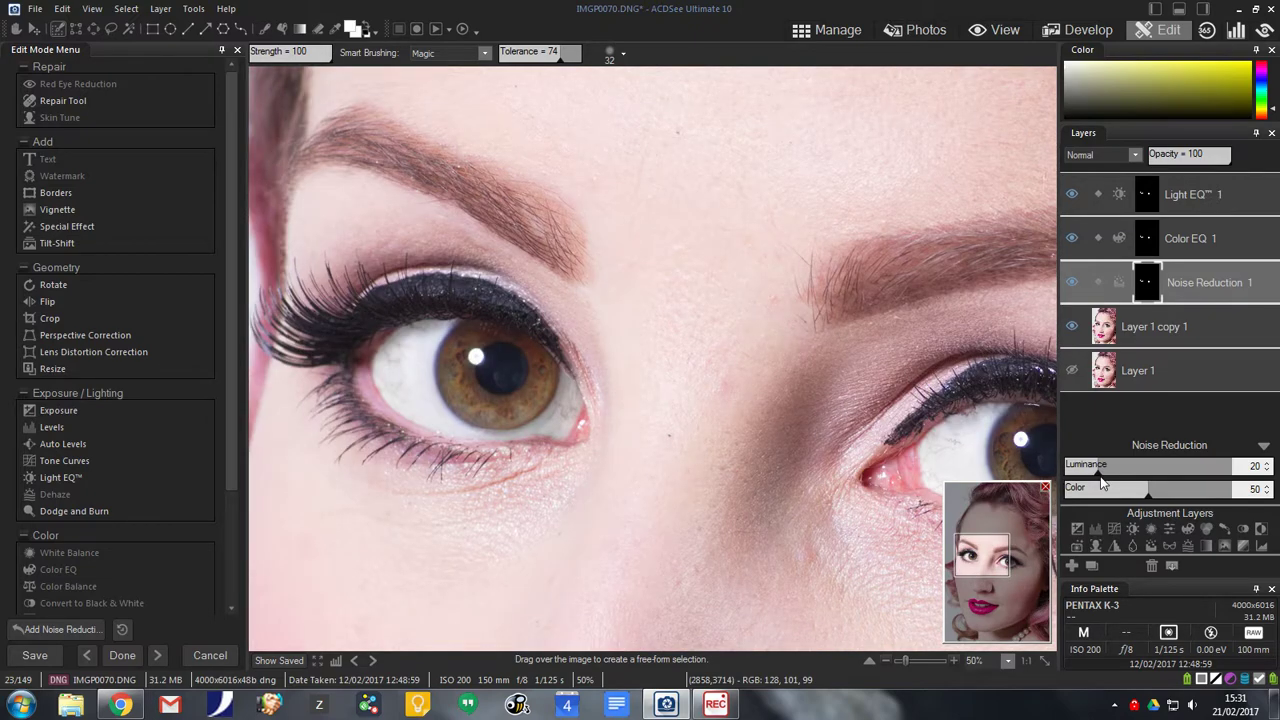
# - Set Noise Reduction Luminance to 48 and Color to 40, then toggle the layer to compare
pyautogui.moveTo(1100, 476); pyautogui.dragTo(1146, 475)
pyautogui.click(1045, 487)
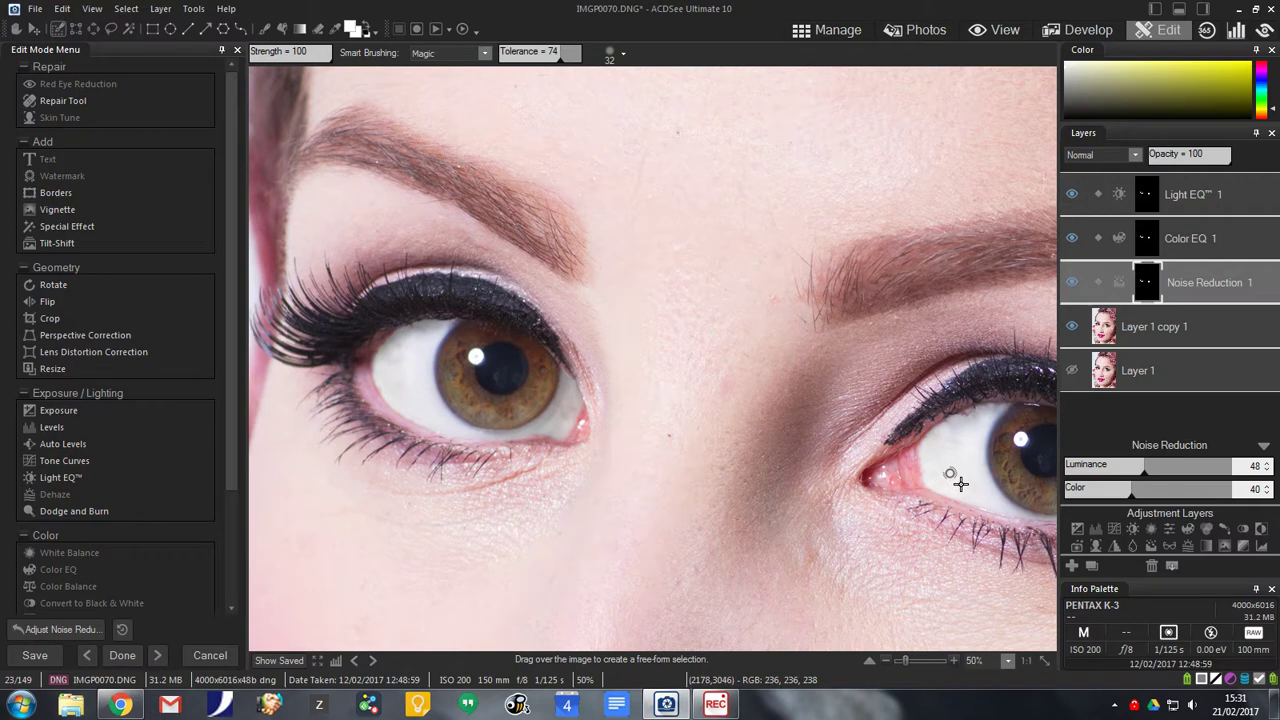
pyautogui.click(1076, 286)
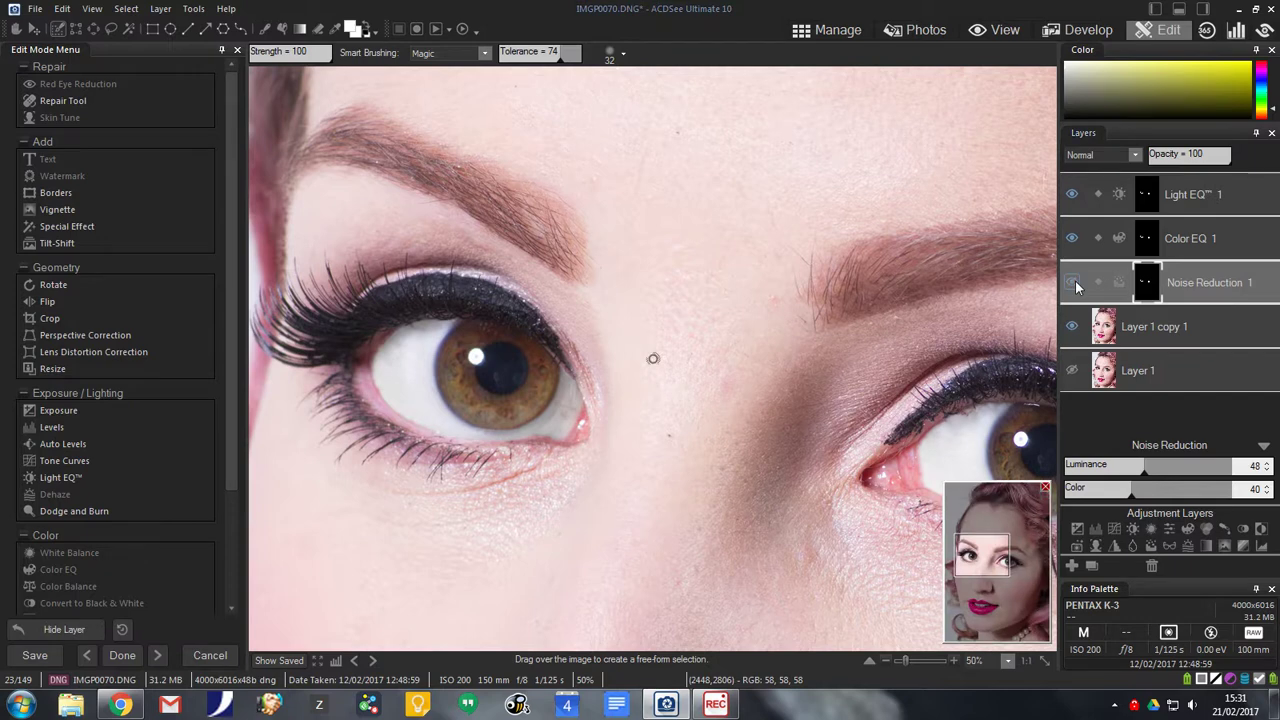
pyautogui.click(1076, 286)
pyautogui.click(1044, 661)
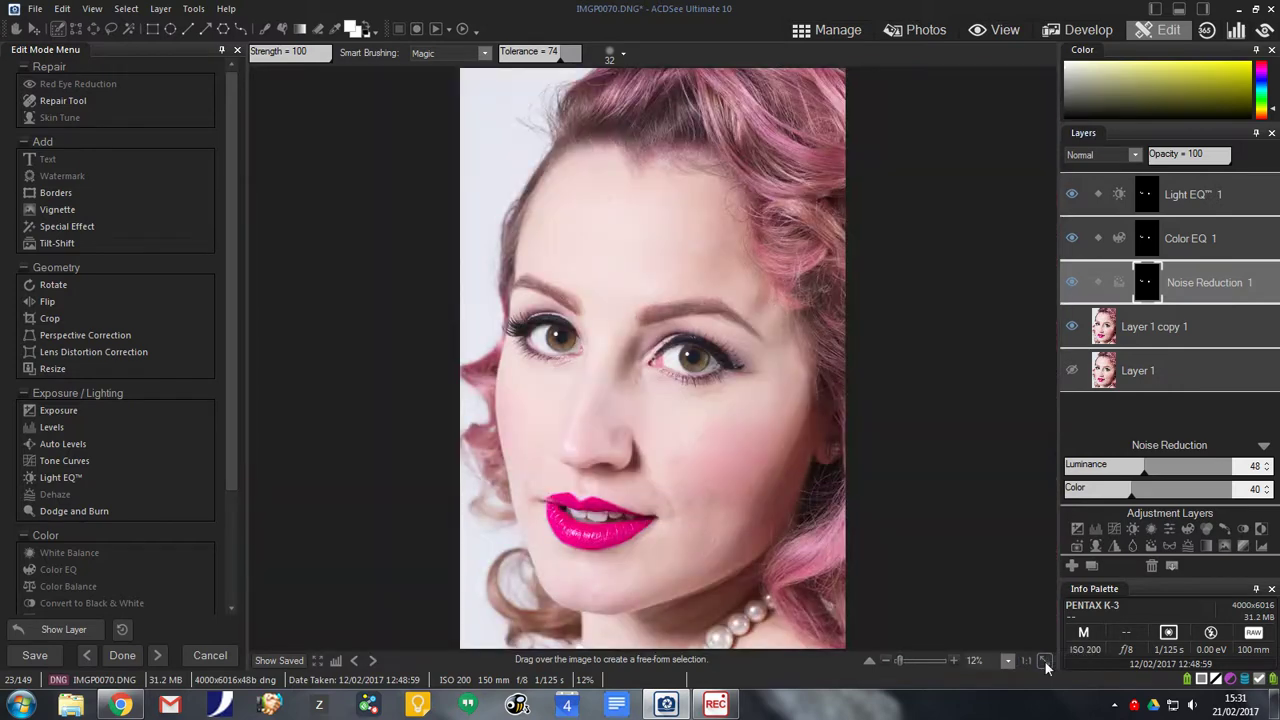
pyautogui.click(1072, 285)
pyautogui.click(1071, 286)
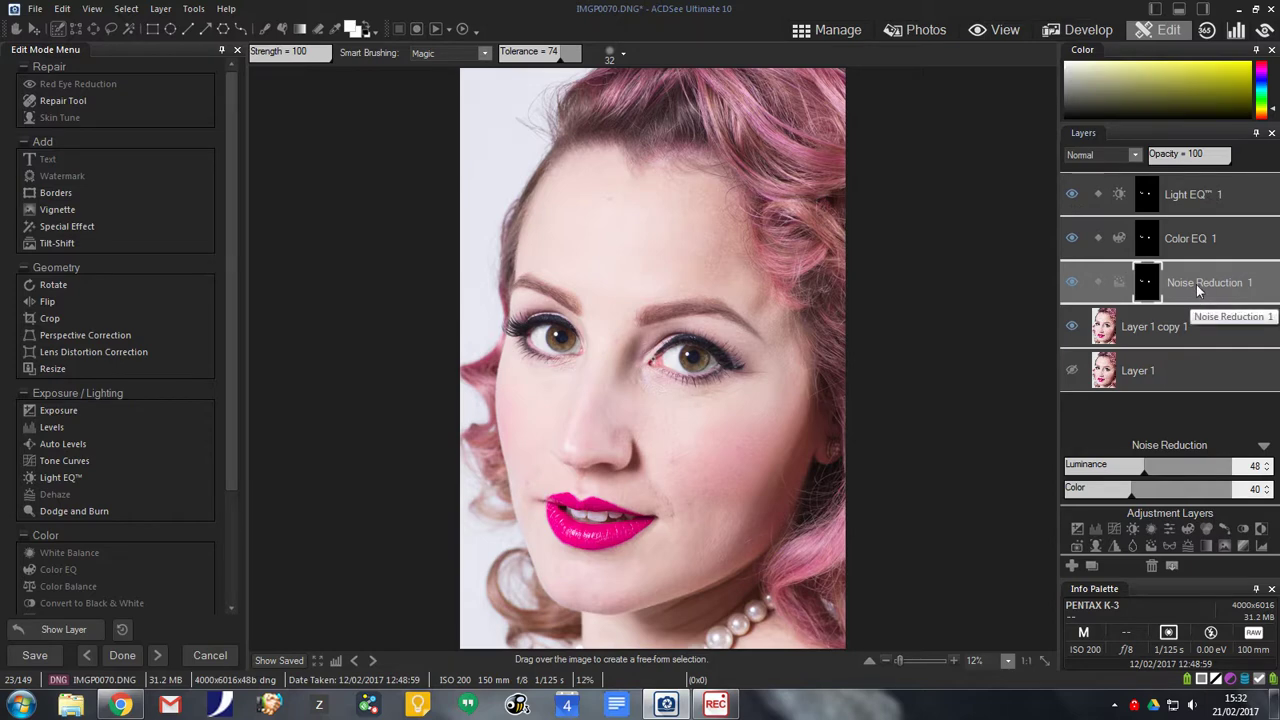
pyautogui.moveTo(1196, 284)
pyautogui.mouseDown()
pyautogui.moveTo(1197, 192)
pyautogui.moveTo(1204, 286)
pyautogui.mouseUp()
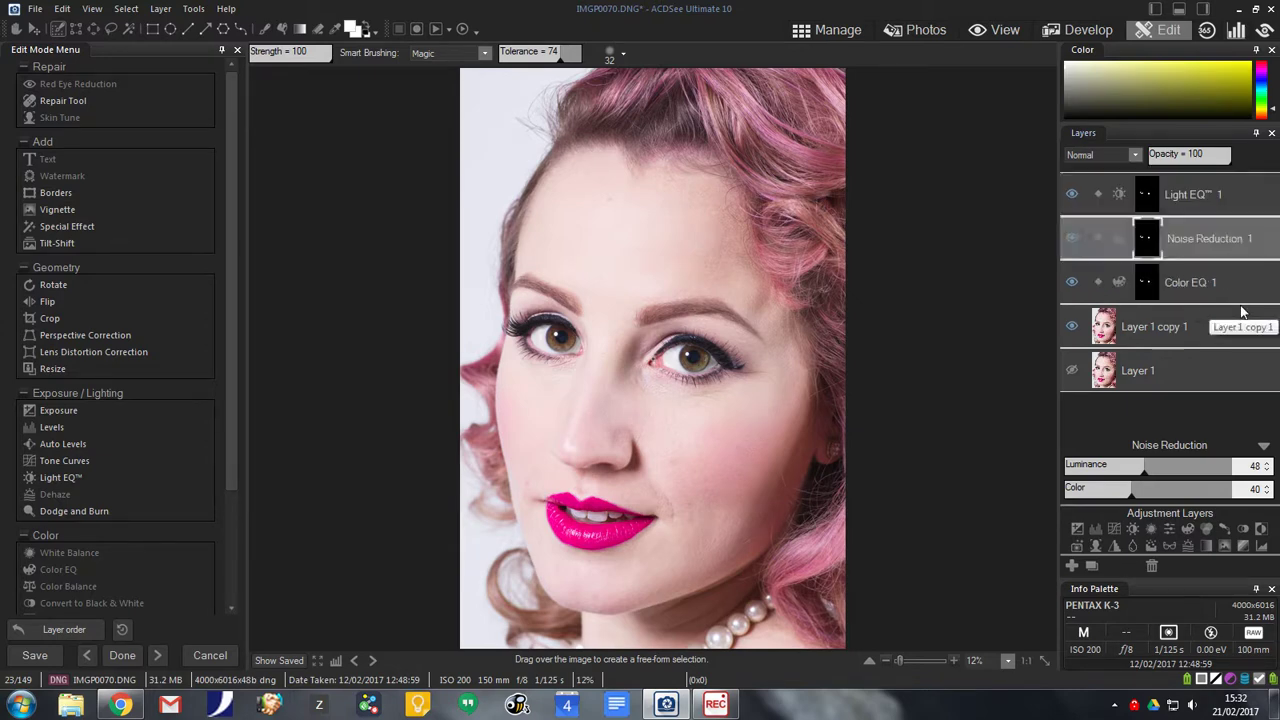
pyautogui.moveTo(1196, 241); pyautogui.dragTo(1188, 297)
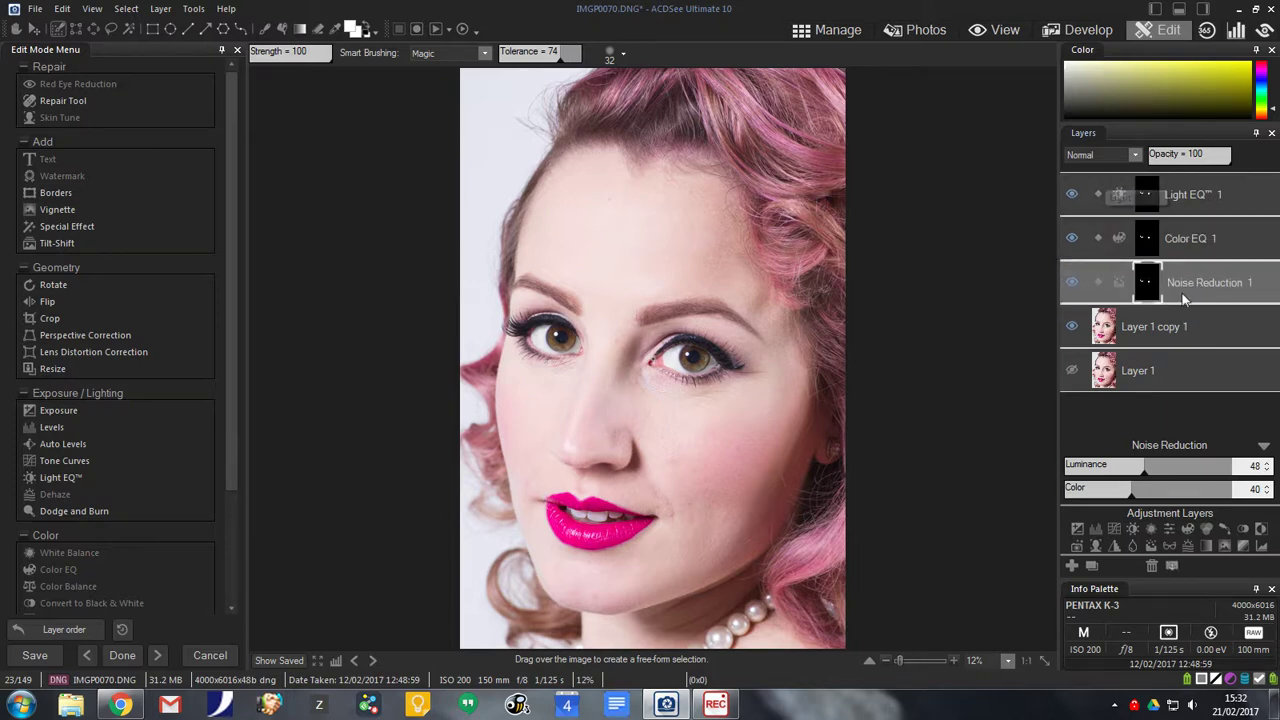